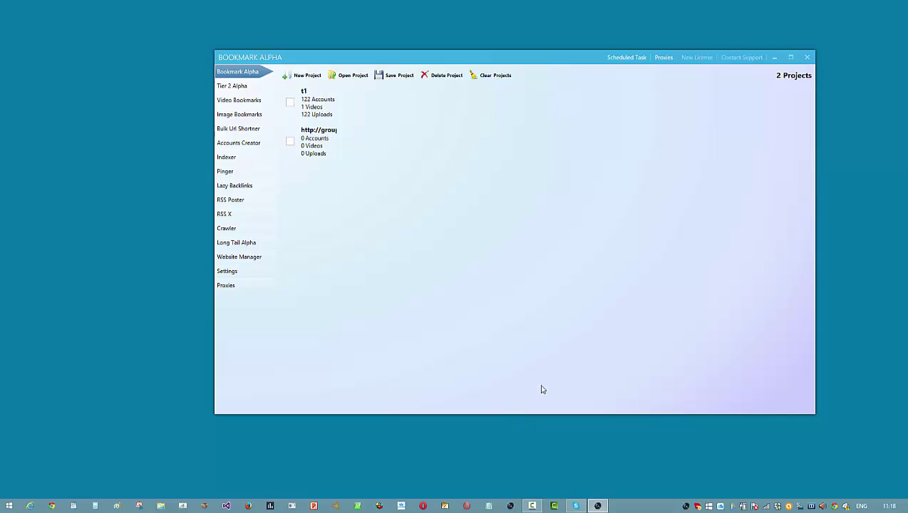
Maximize the window, open the Website Manager and look through the success rates in its list of sites
click(790, 57)
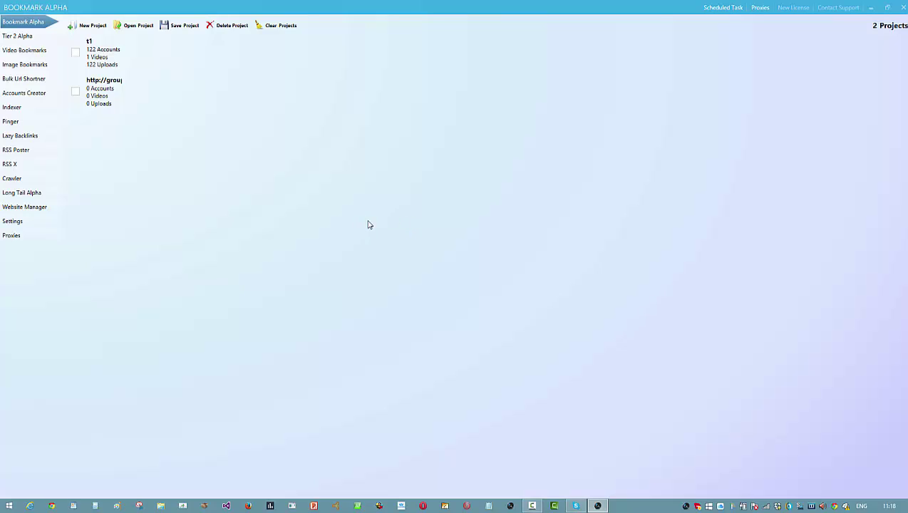
click(15, 164)
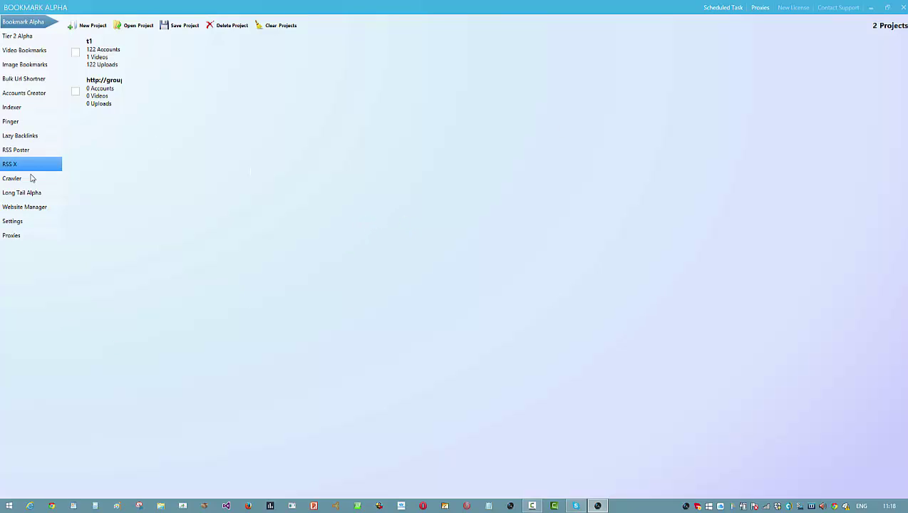
click(24, 210)
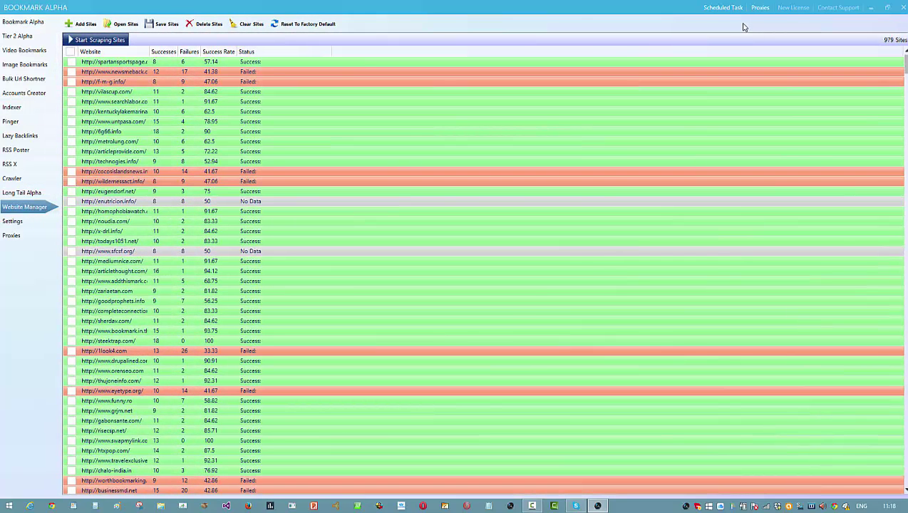
click(335, 193)
click(182, 341)
scroll(183, 341, down, 4)
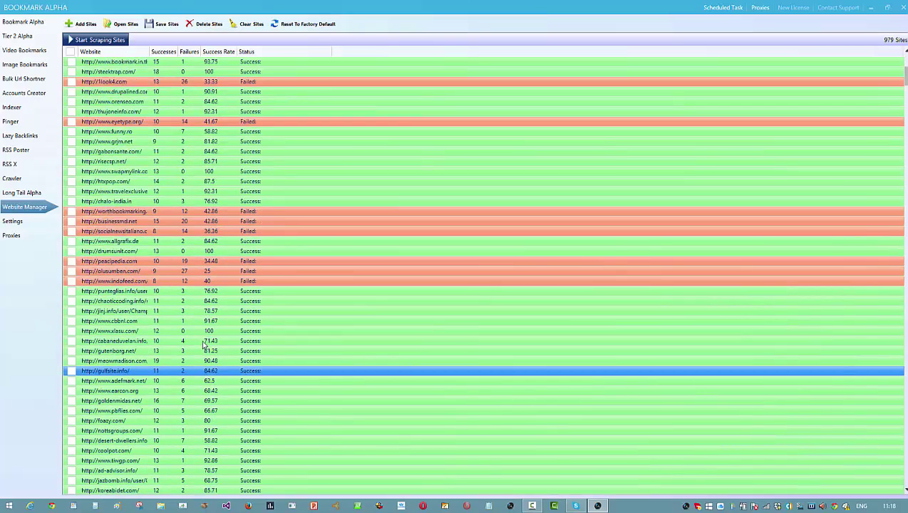
scroll(183, 223, up, 4)
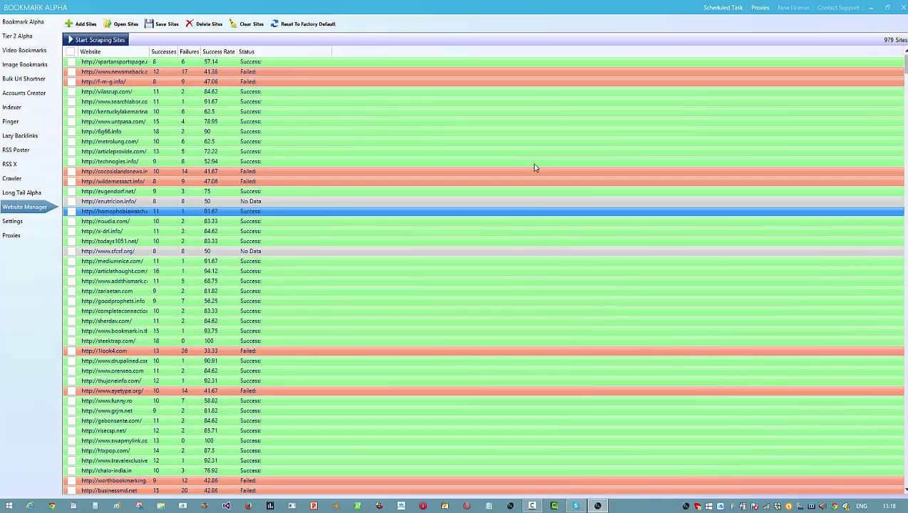
Delete the bad sites with a success rate below 30% and look over the remaining list
click(204, 26)
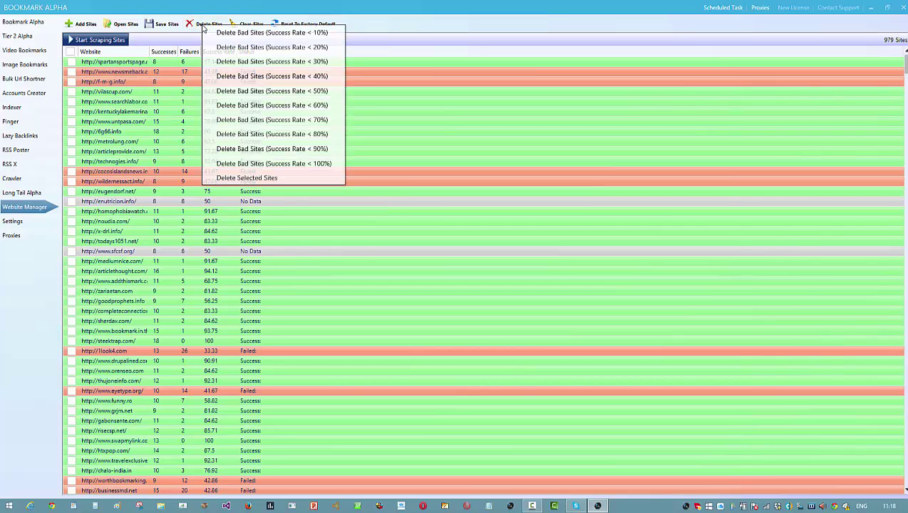
click(276, 62)
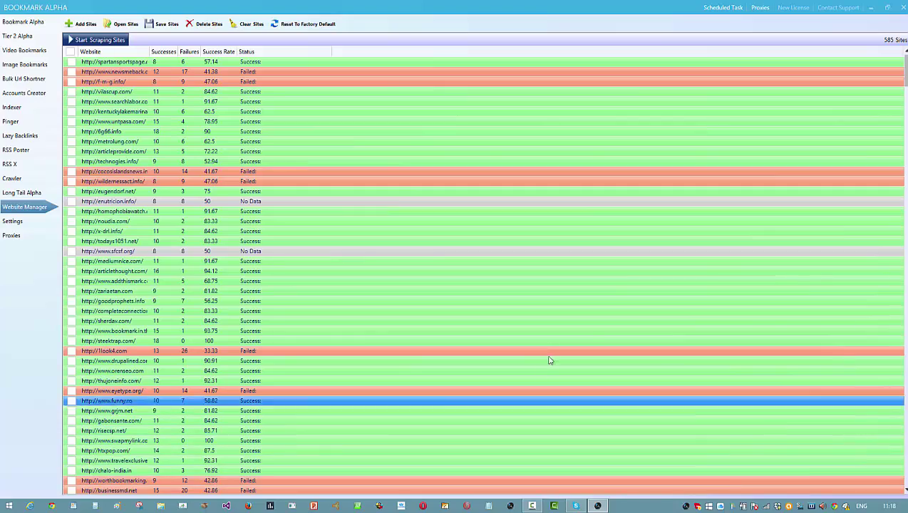
scroll(601, 325, down, 15)
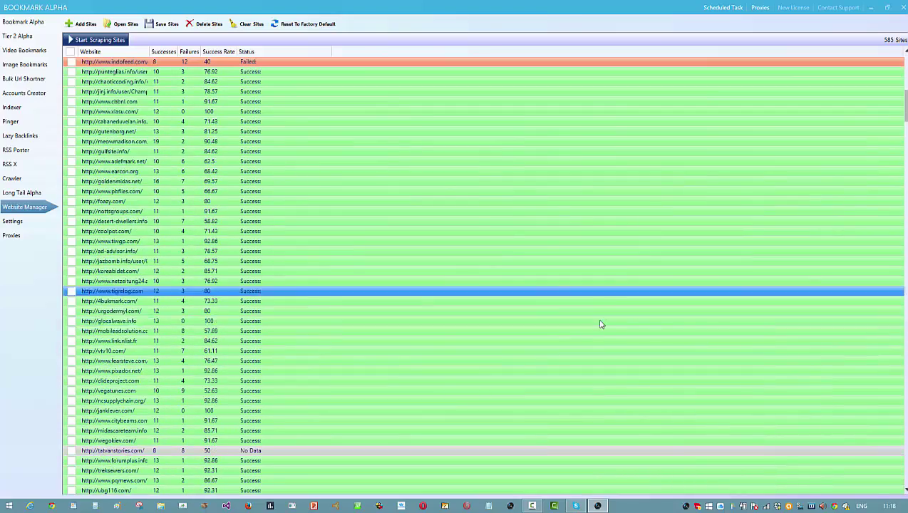
scroll(600, 325, up, 15)
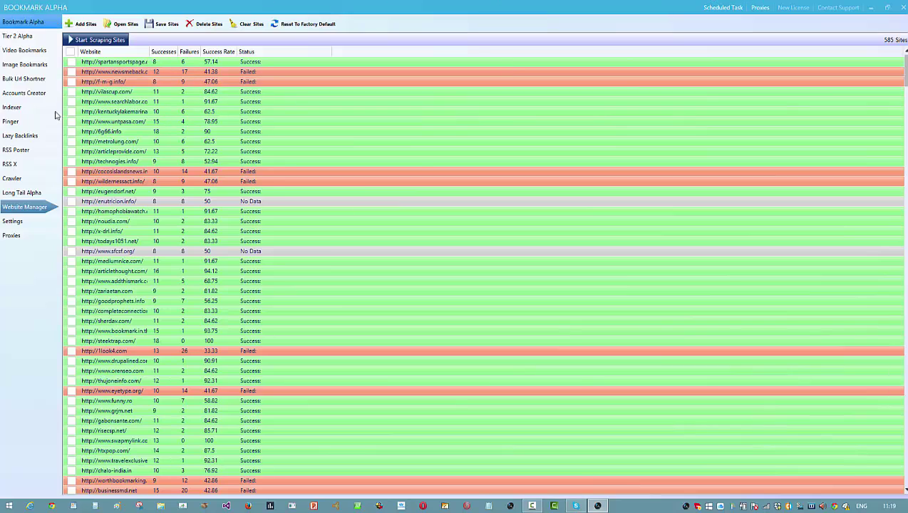
Start scraping sites, view the Platform options, enter viagra as a negative keyword, and abort the scrape
click(98, 41)
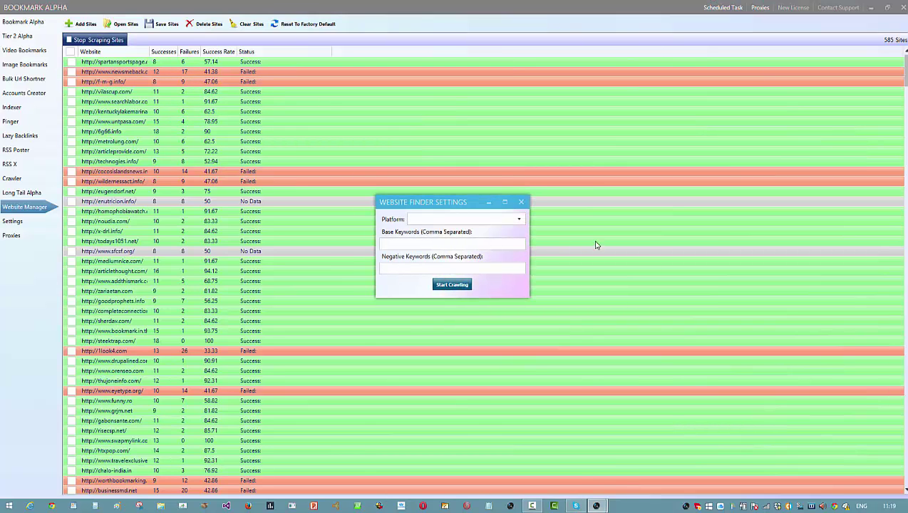
click(519, 220)
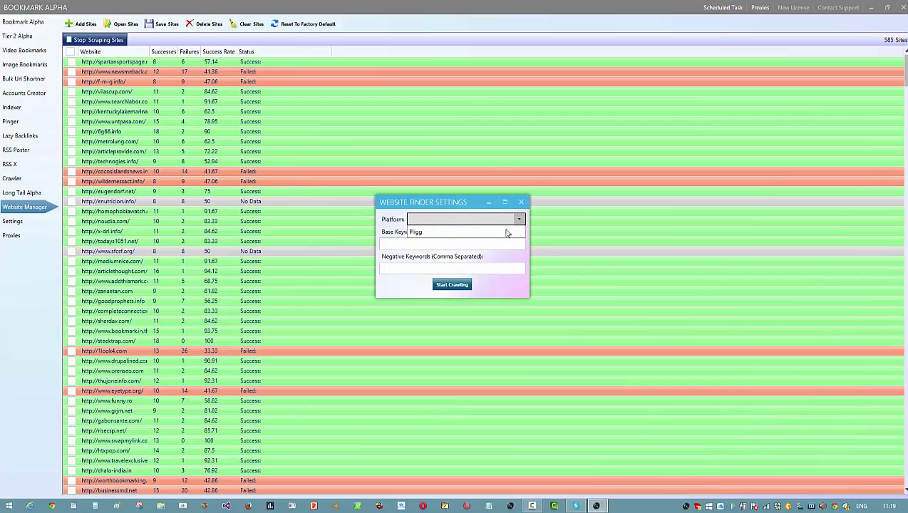
click(437, 227)
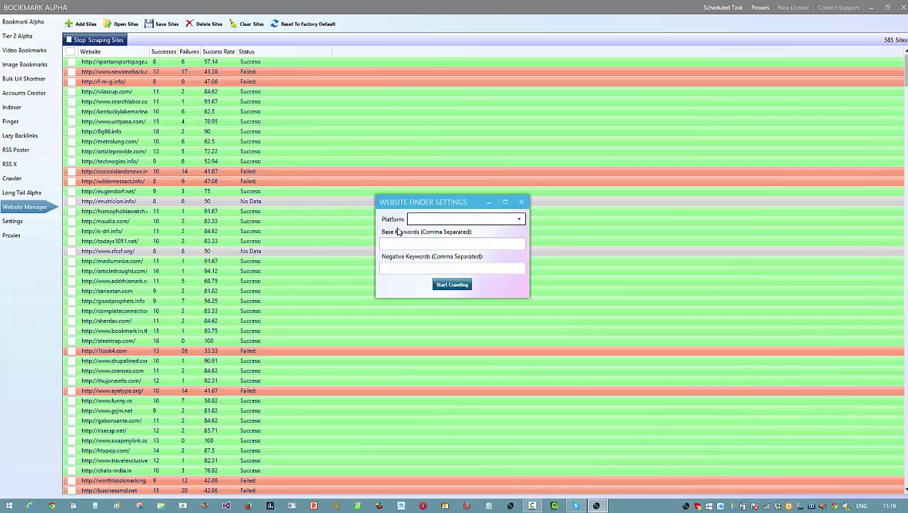
click(455, 244)
click(470, 270)
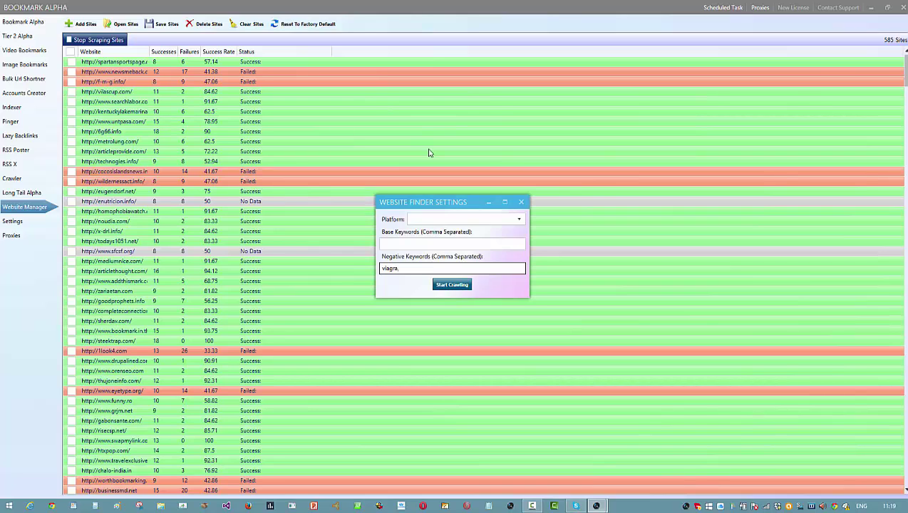
click(523, 204)
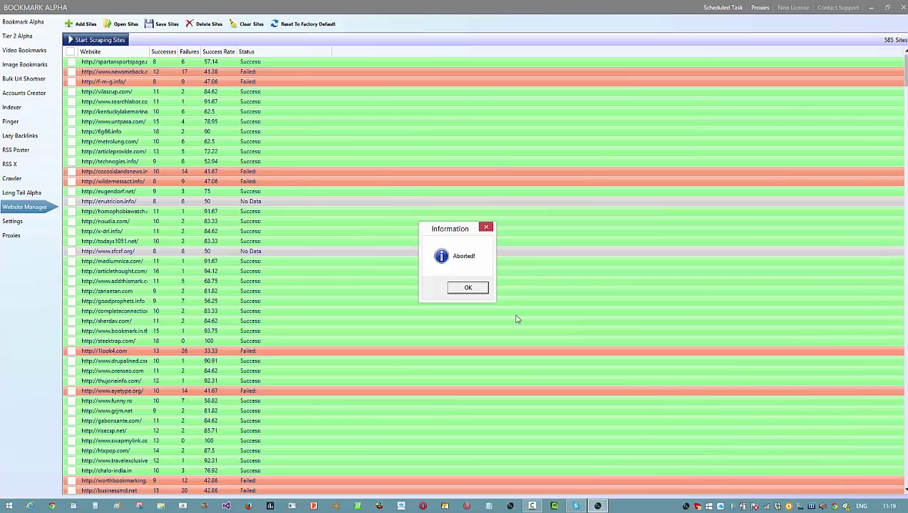
click(474, 288)
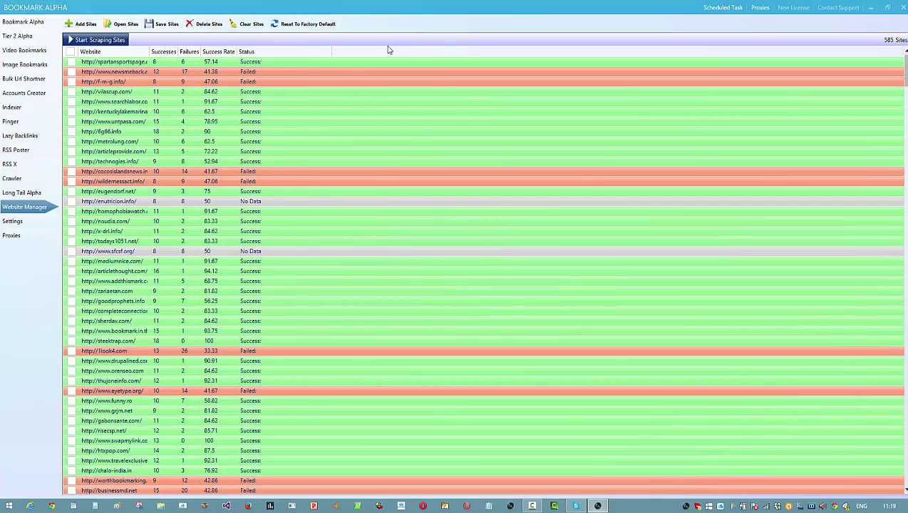
Examine the entry form for adding websites and close it without adding any
click(84, 26)
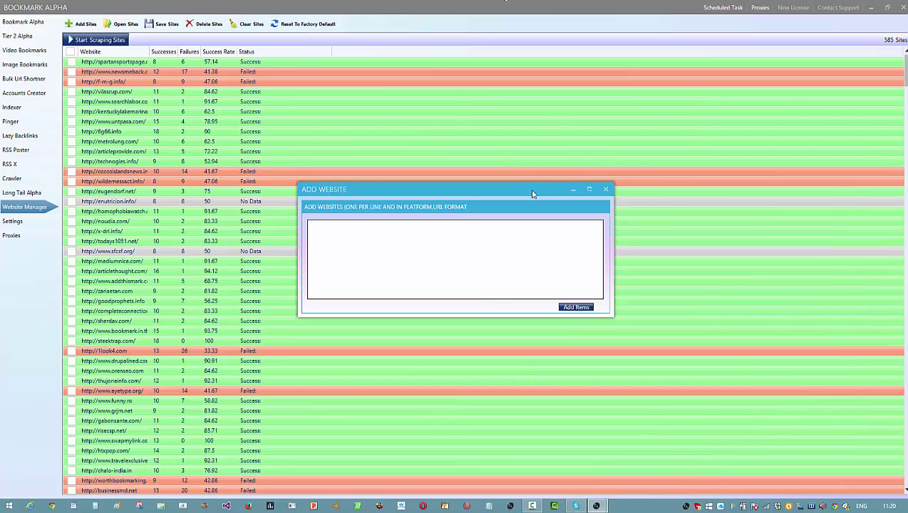
drag(531, 193, 513, 112)
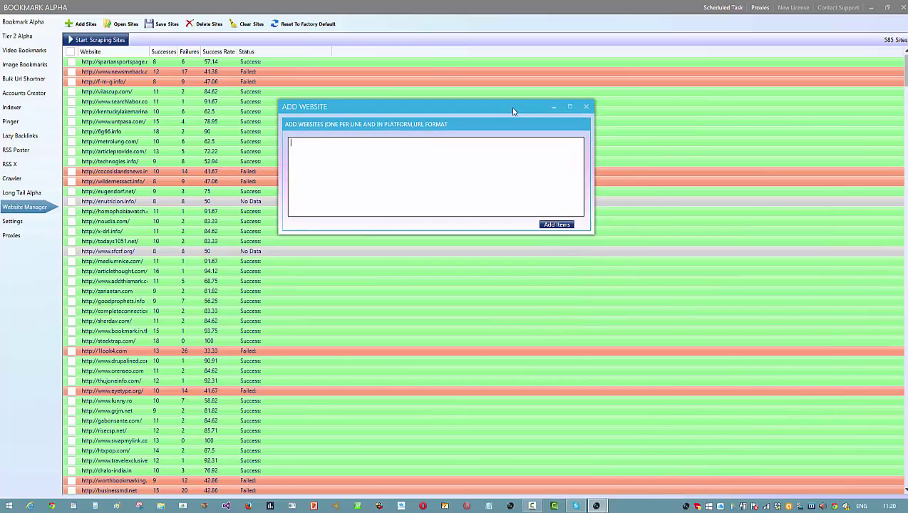
click(587, 108)
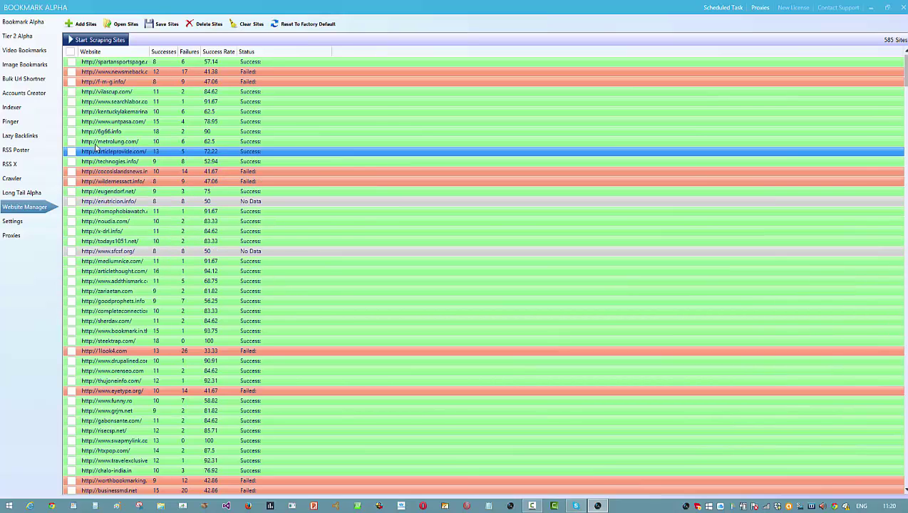
In the Accounts Creator, open bulk profile creation without proxies and set 34 accounts to create, on only selected sites
click(24, 94)
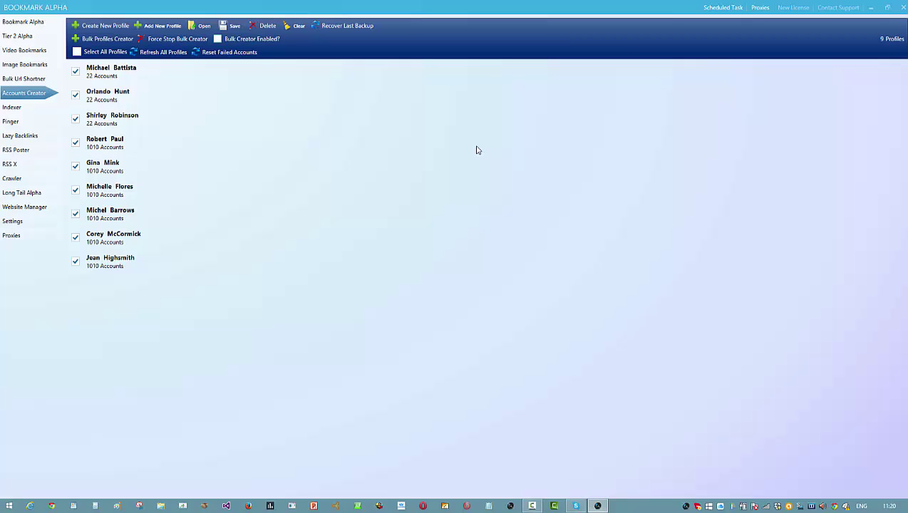
click(100, 39)
click(501, 288)
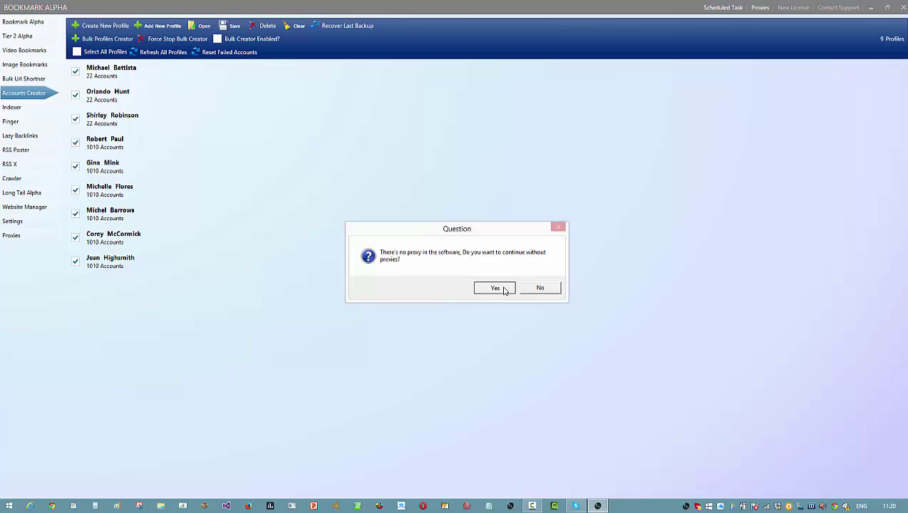
click(501, 288)
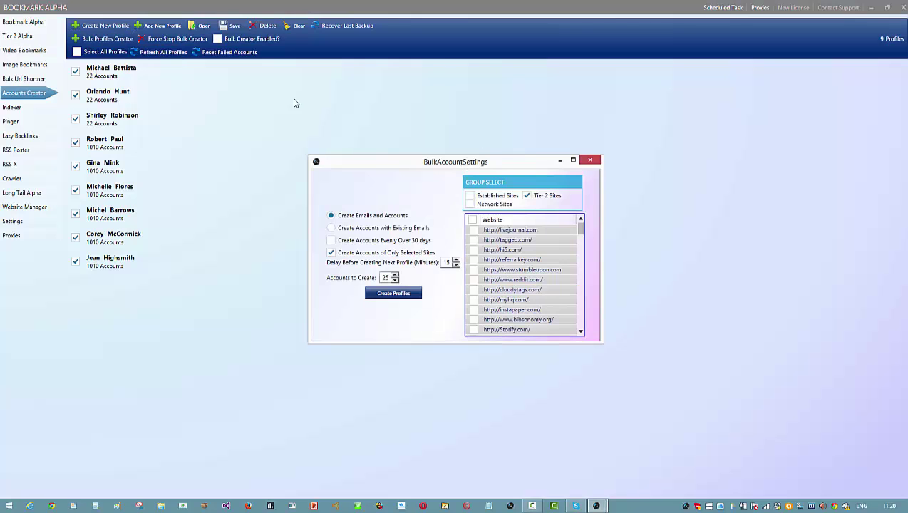
click(331, 252)
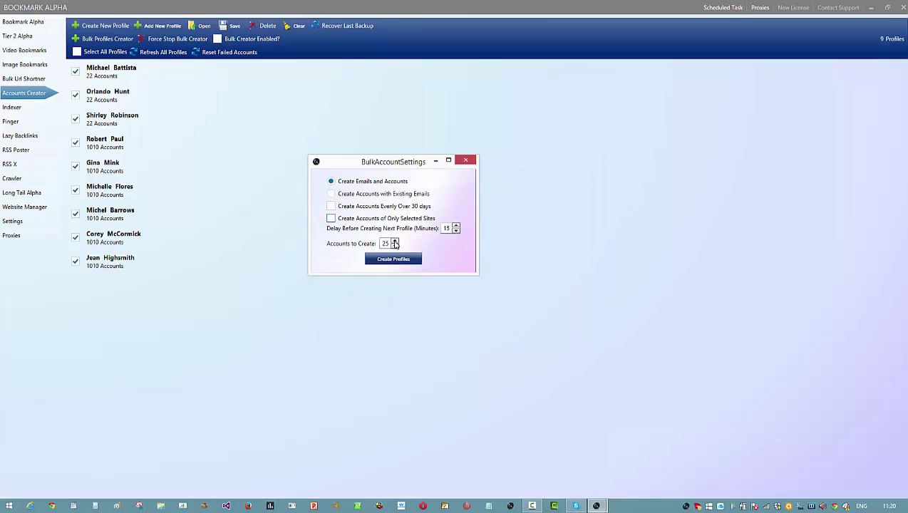
click(396, 242)
click(331, 218)
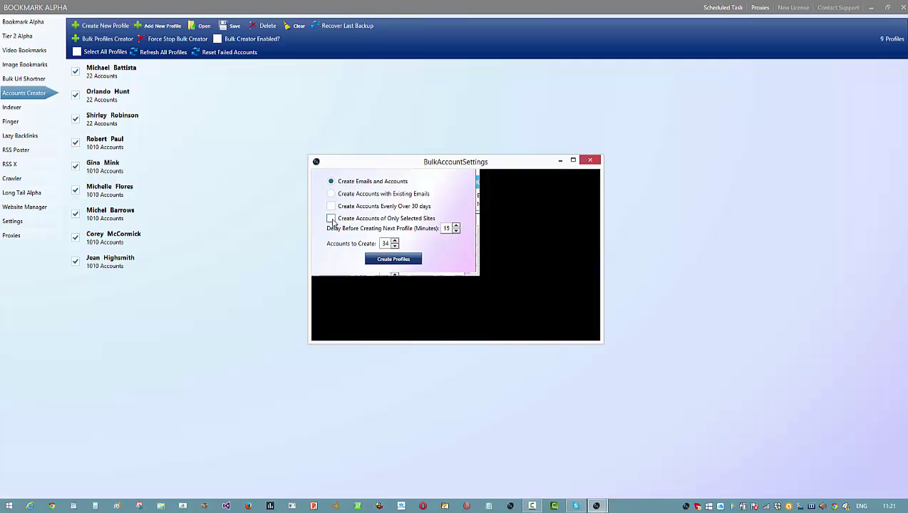
Switch the site group selection from Tier 2 Sites to Established Sites and close the bulk account settings
click(527, 195)
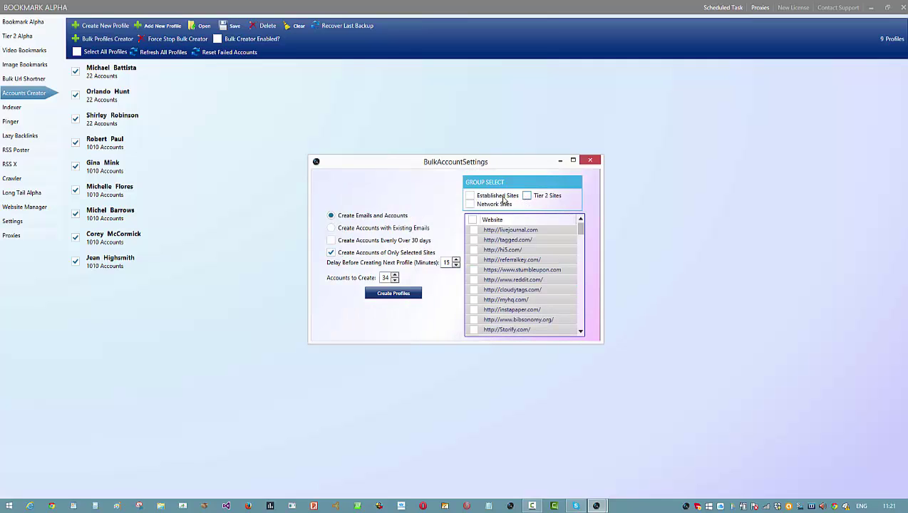
click(473, 197)
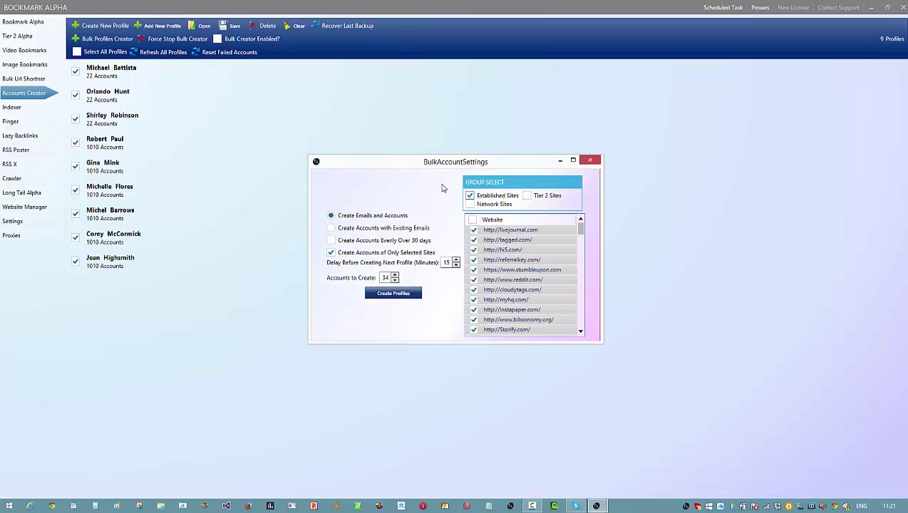
click(527, 195)
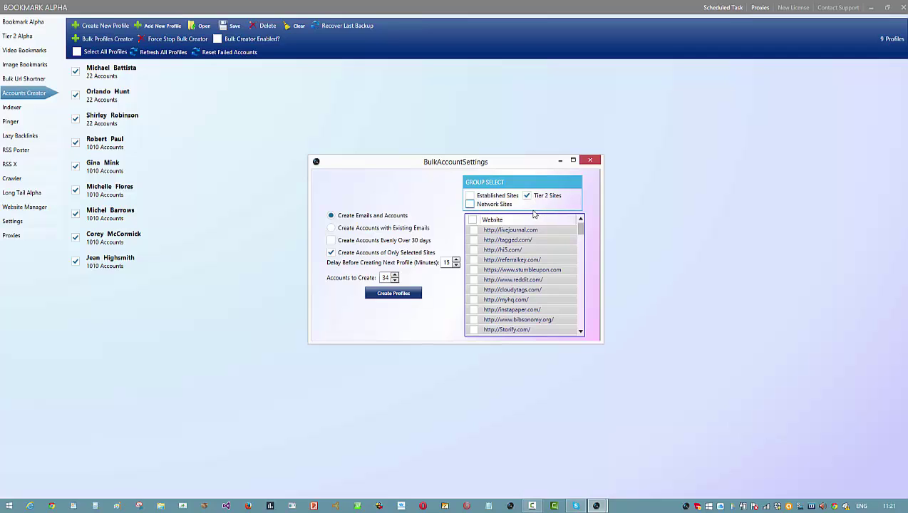
click(492, 197)
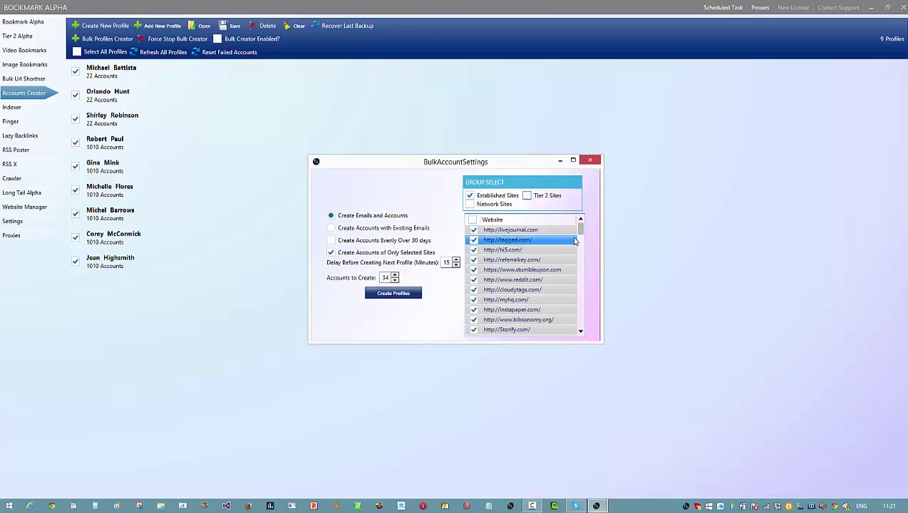
mouse_move(580, 228)
mouse_down()
mouse_move(578, 322)
mouse_move(588, 294)
mouse_move(583, 229)
mouse_move(597, 233)
mouse_up()
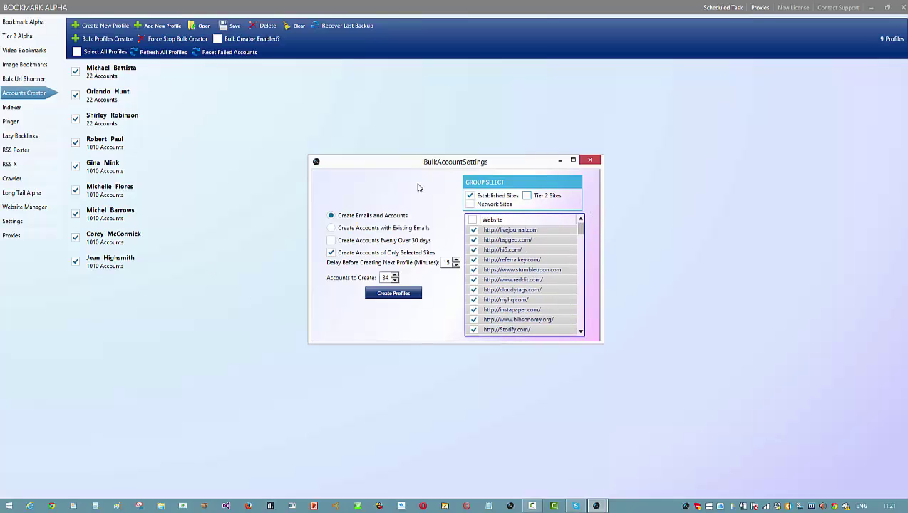
click(590, 162)
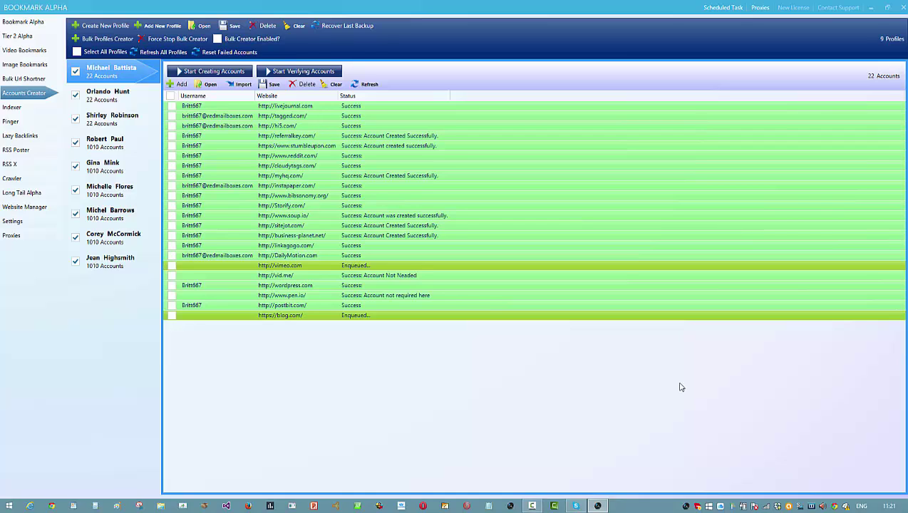
click(16, 179)
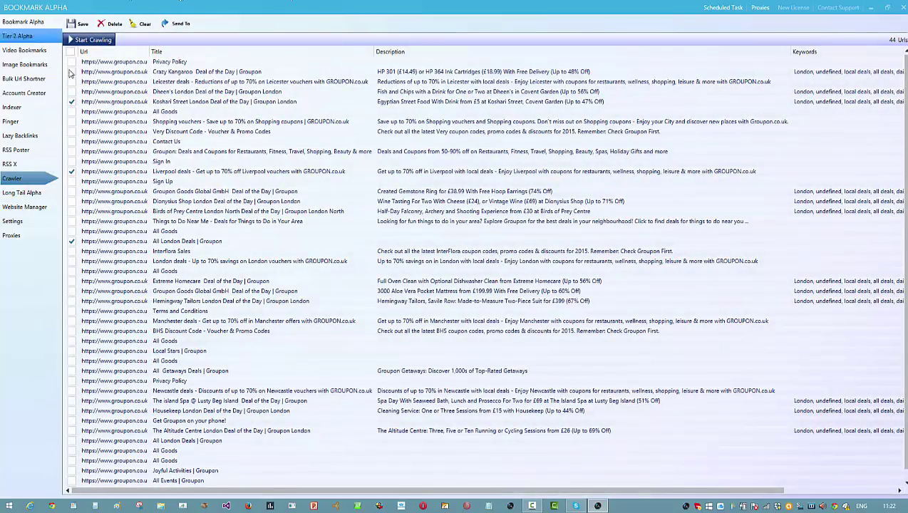
click(87, 40)
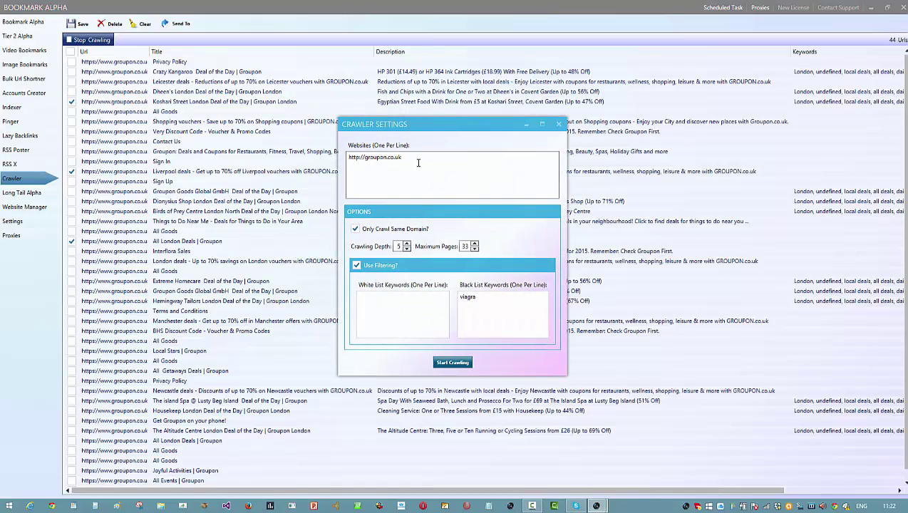
drag(442, 126, 426, 84)
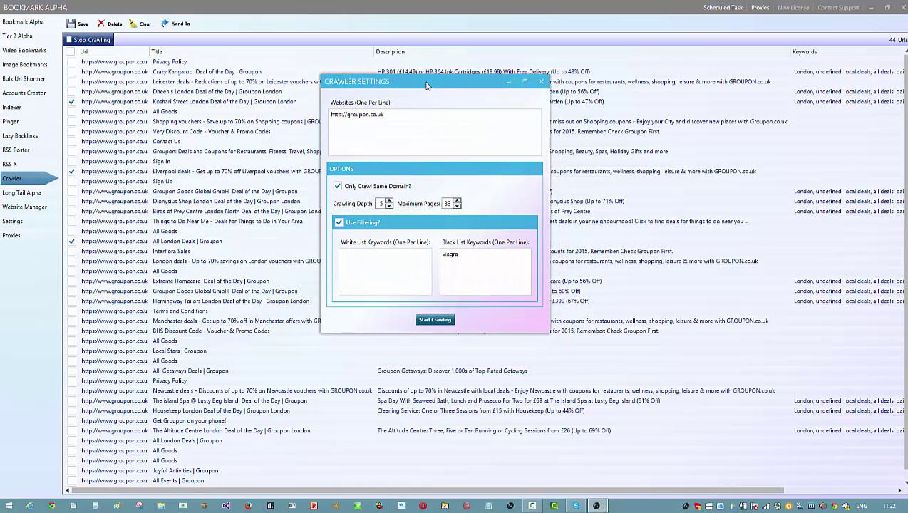
click(397, 132)
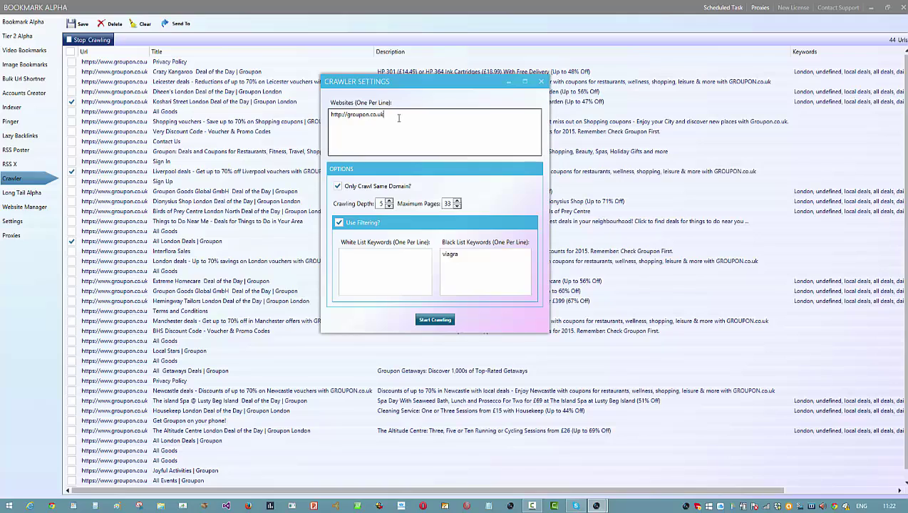
drag(380, 115, 303, 122)
click(402, 114)
Set the crawler's maximum pages to 46 and check the black list keywords
click(458, 201)
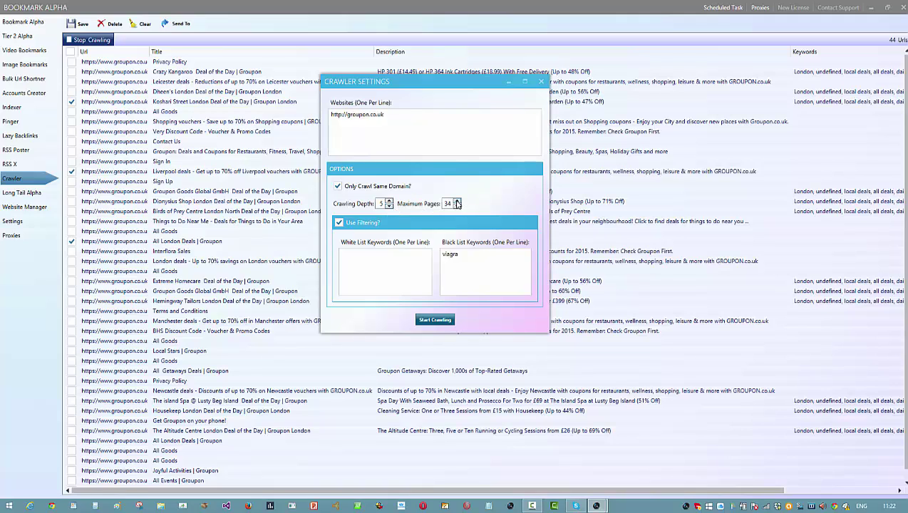
click(458, 202)
click(458, 202)
click(458, 202)
drag(485, 256, 422, 260)
click(477, 256)
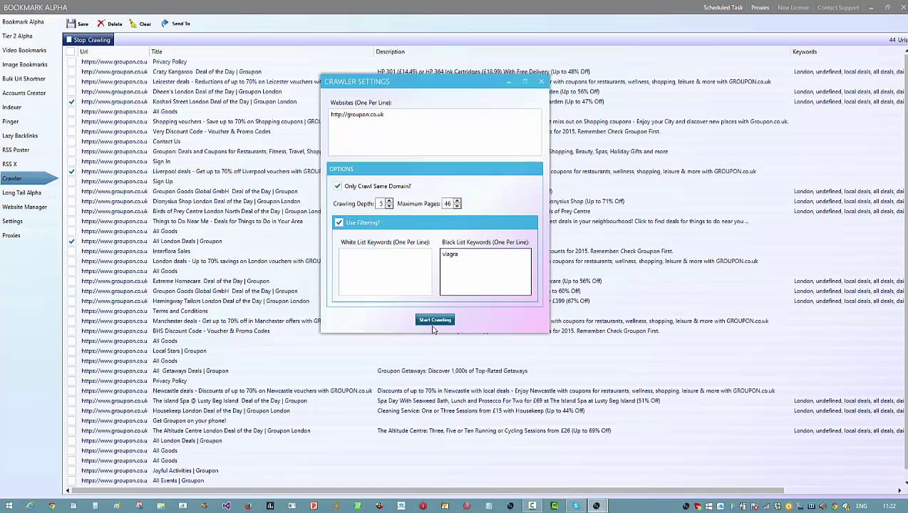
Close the crawler settings without starting a crawl and check the destinations for sending the crawled URLs
click(541, 81)
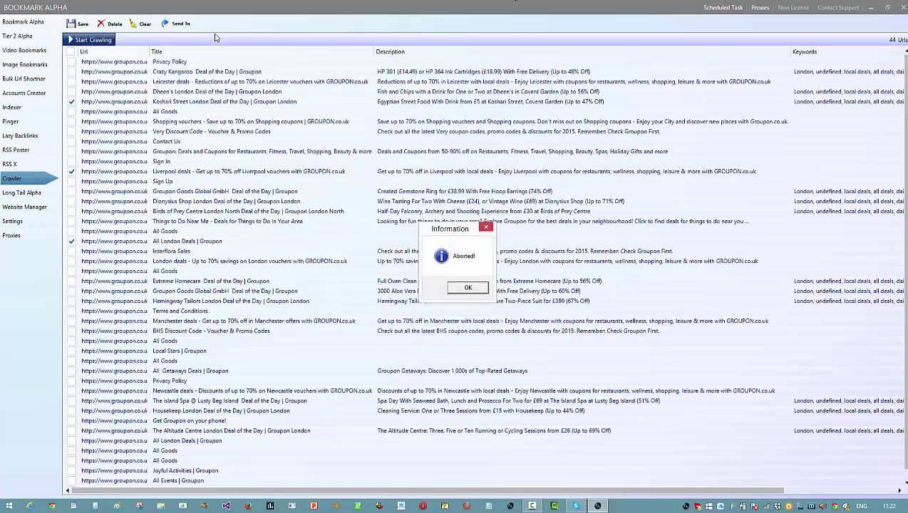
click(470, 289)
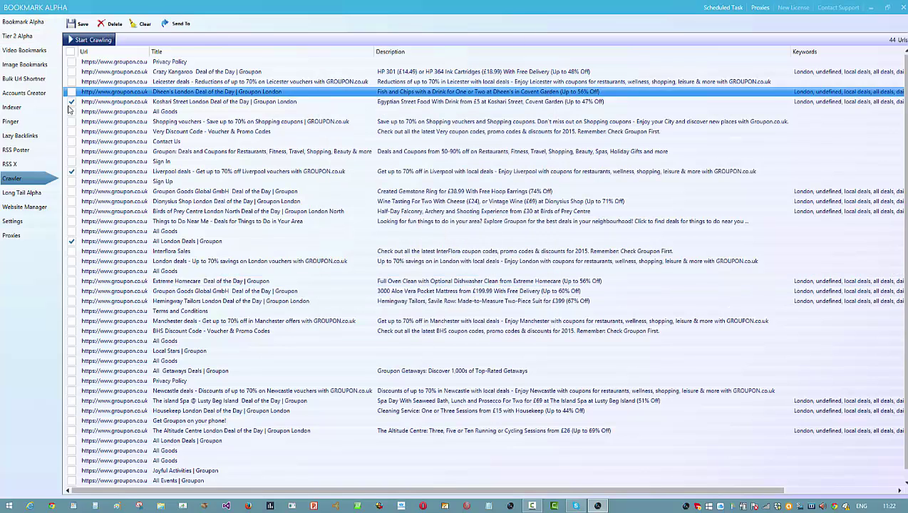
click(184, 25)
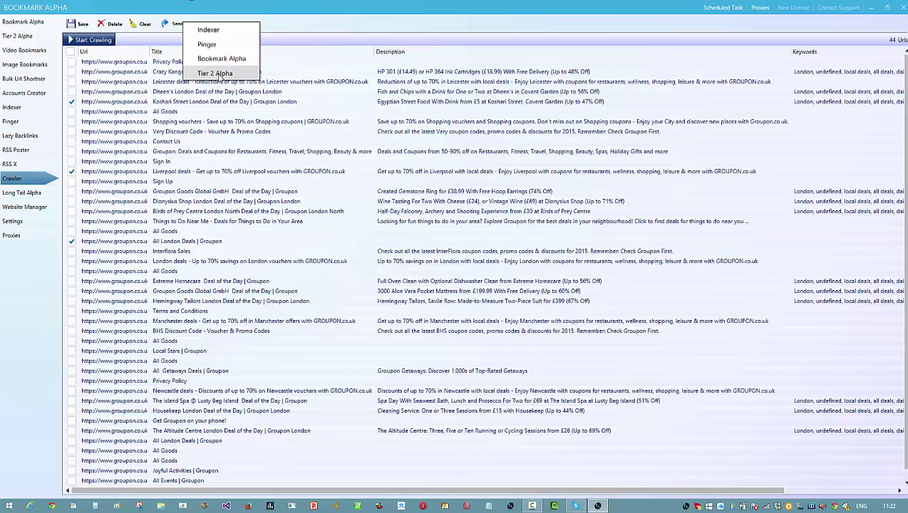
click(219, 74)
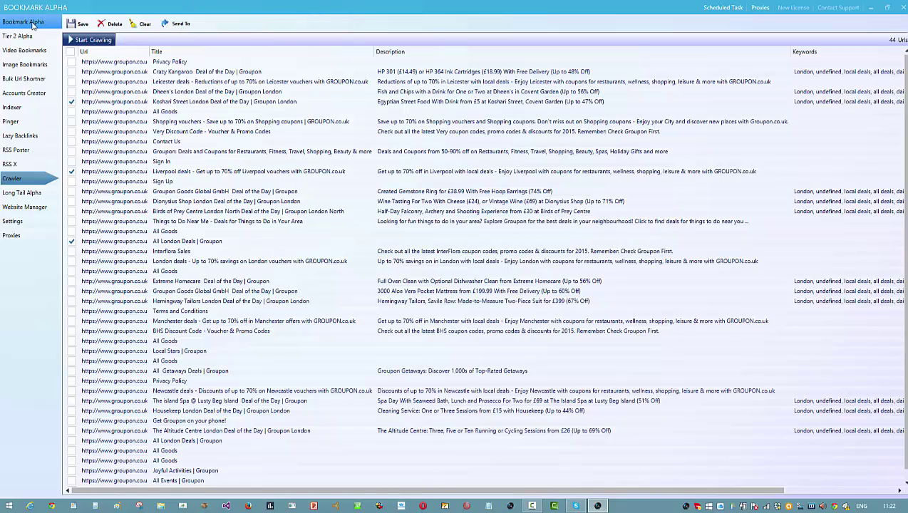
Examine the URLs of the t1 project in the Bookmark Alpha section
click(32, 26)
click(104, 50)
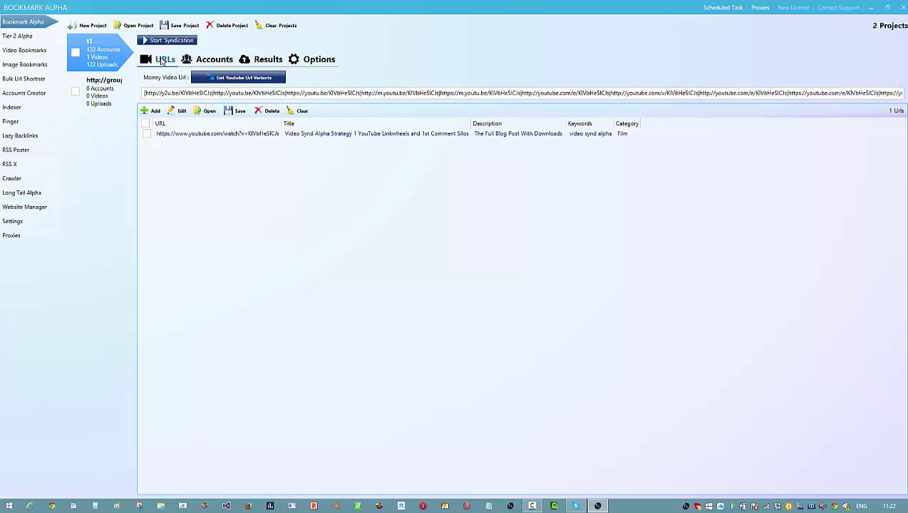
click(161, 60)
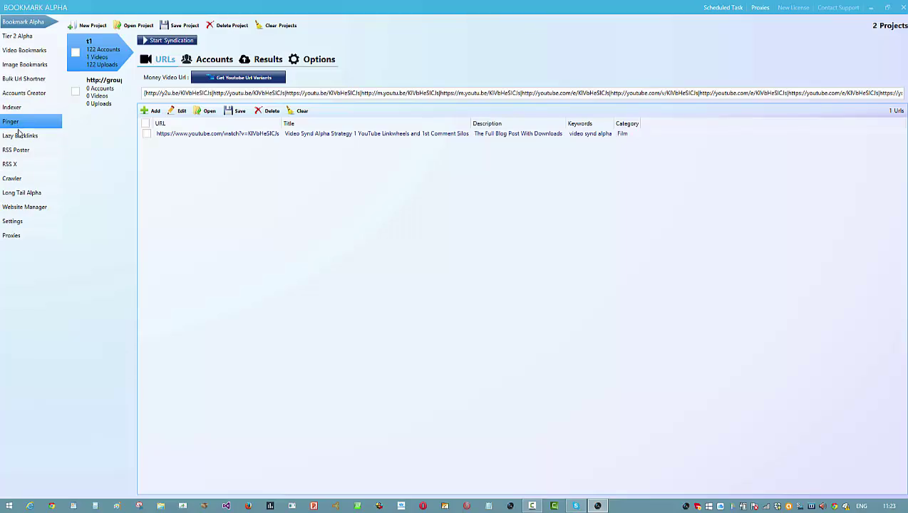
Send the checked Groupon URLs from the Crawler to Bookmark Alpha as a new project
click(21, 178)
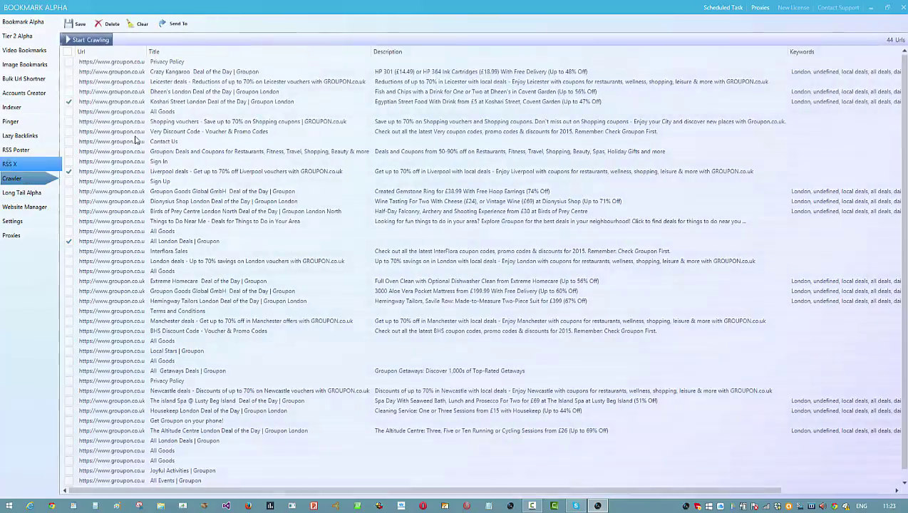
click(178, 24)
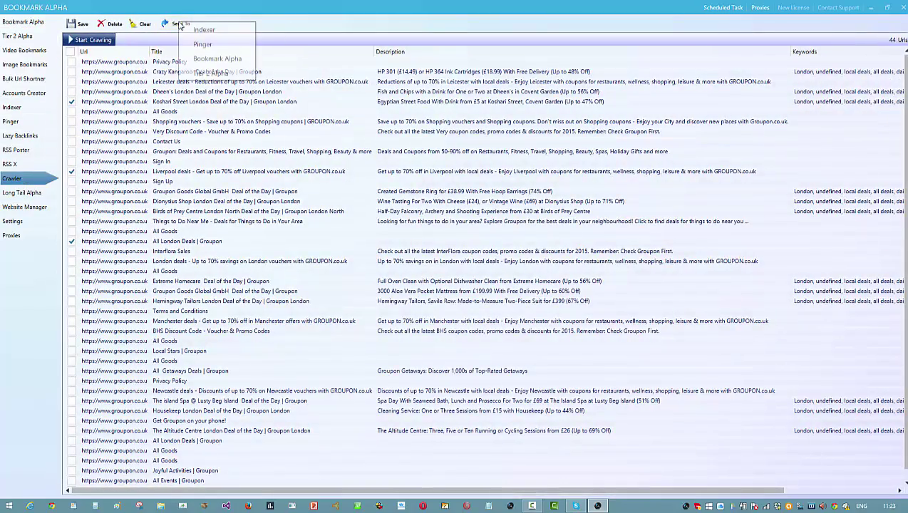
click(216, 64)
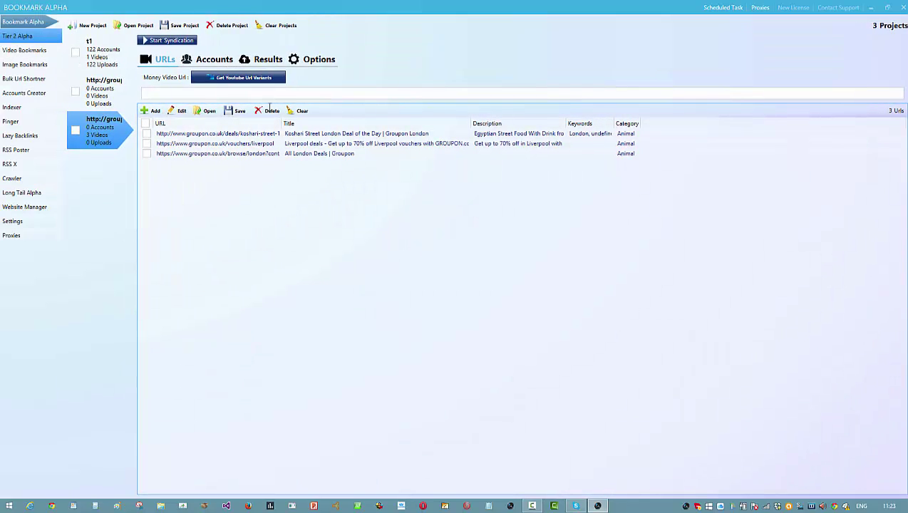
Look over the URLs and titles of the Groupon pages in the new project
click(369, 143)
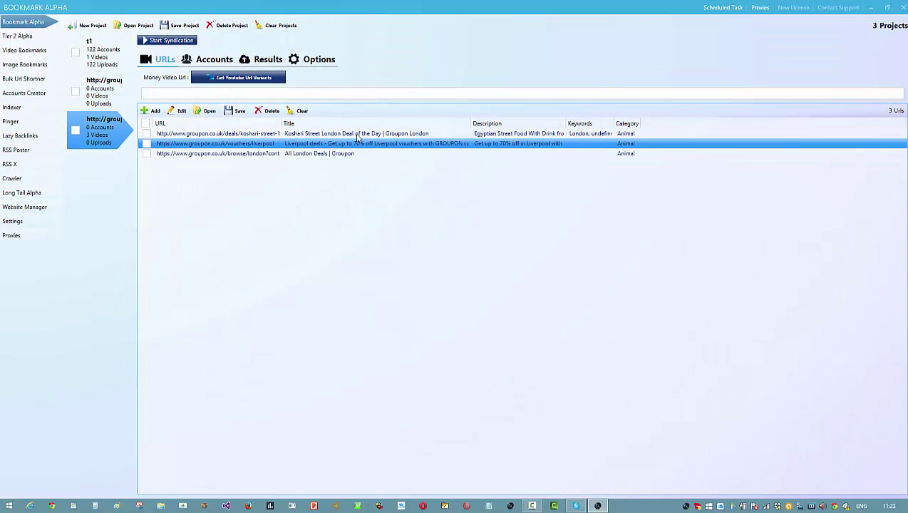
click(350, 154)
click(356, 134)
click(346, 153)
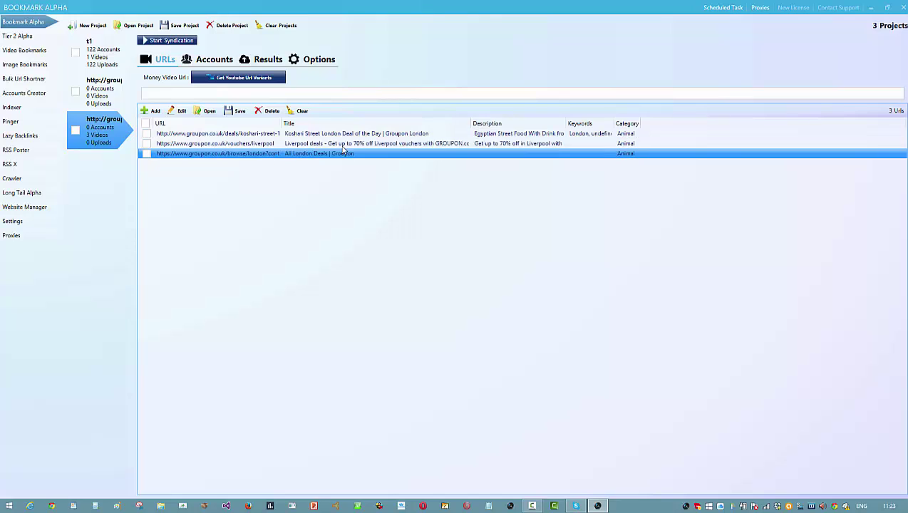
ctrl+click(372, 154)
click(370, 154)
click(161, 133)
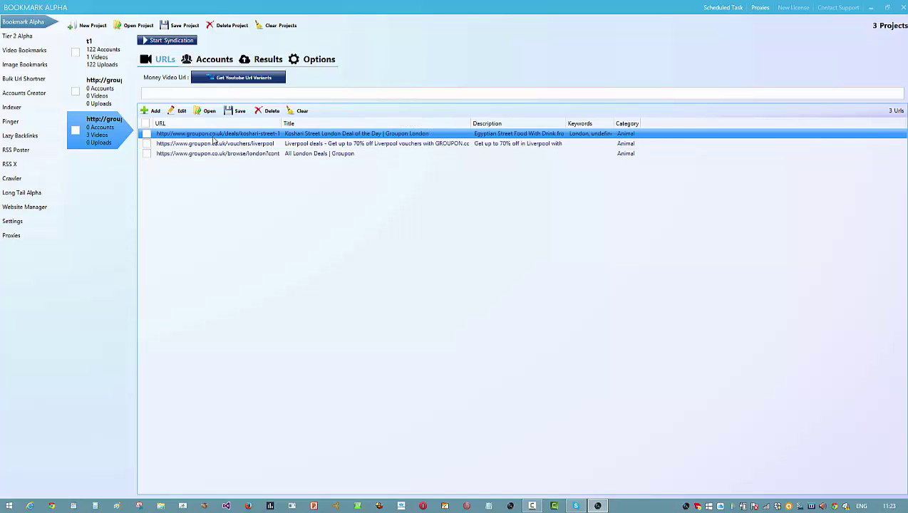
click(146, 123)
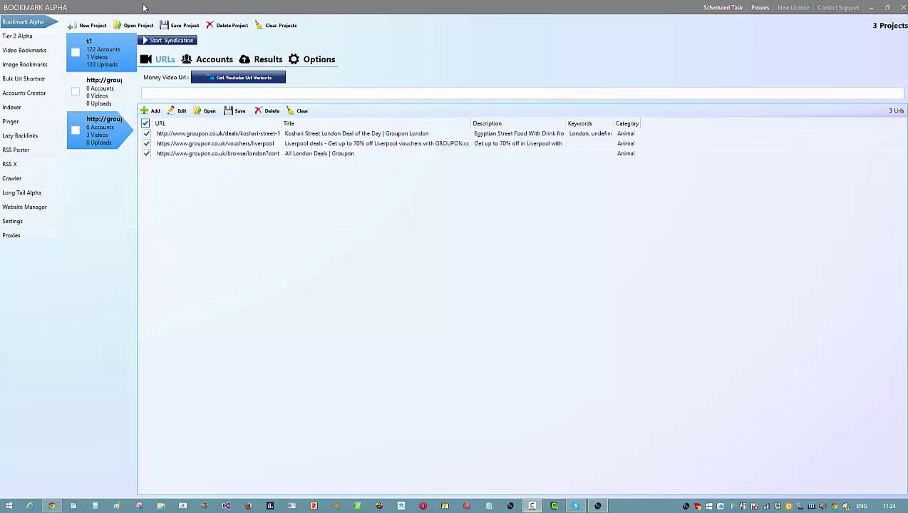
click(298, 111)
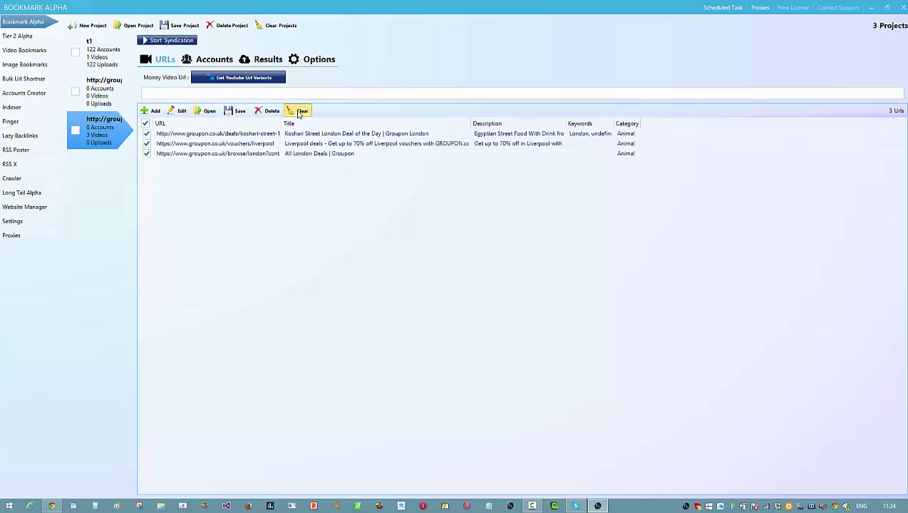
click(219, 93)
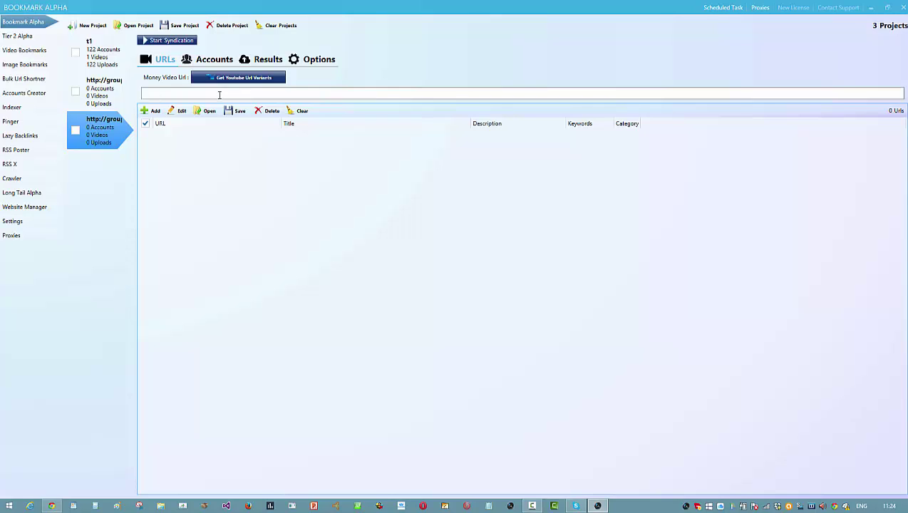
right_click(220, 93)
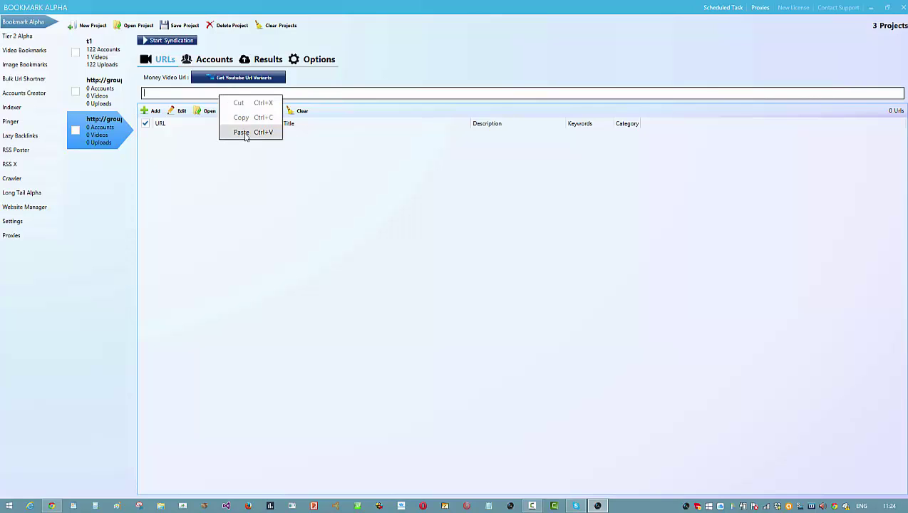
click(245, 134)
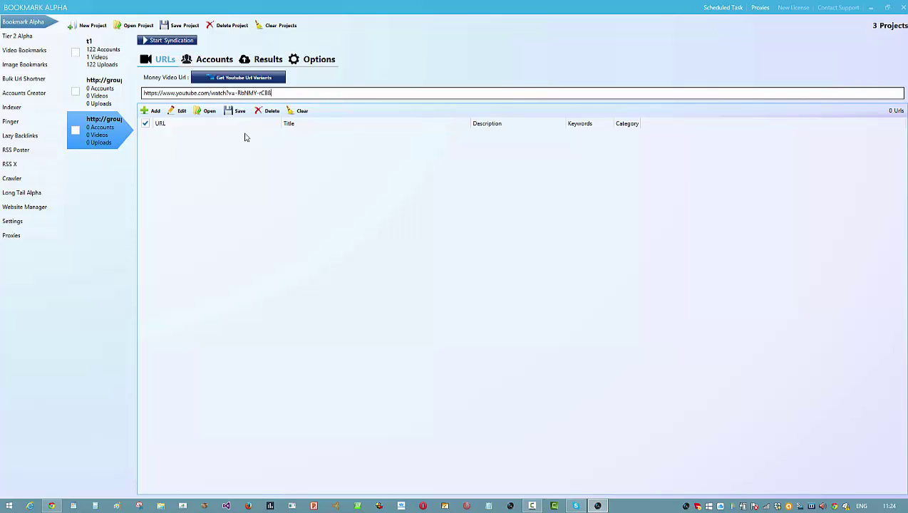
Get the YouTube URL variants for the pasted money video URL and check the generated spin text
click(237, 79)
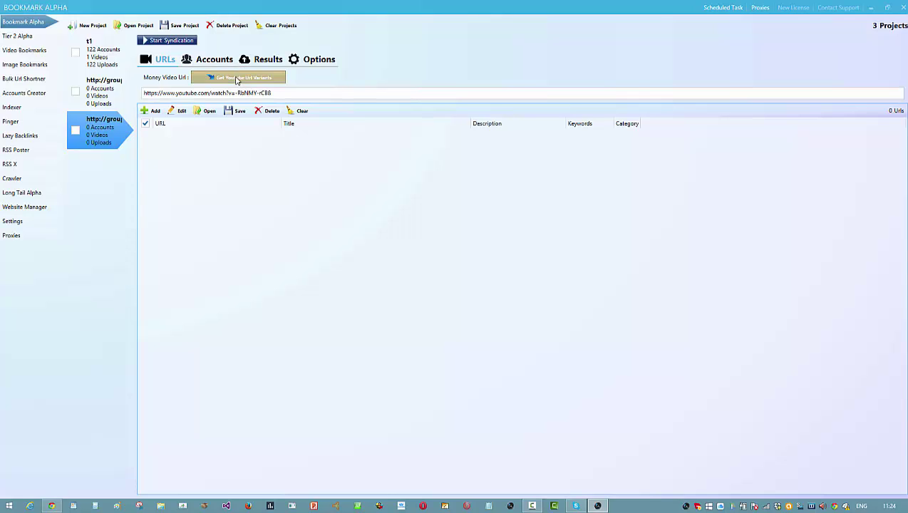
click(532, 287)
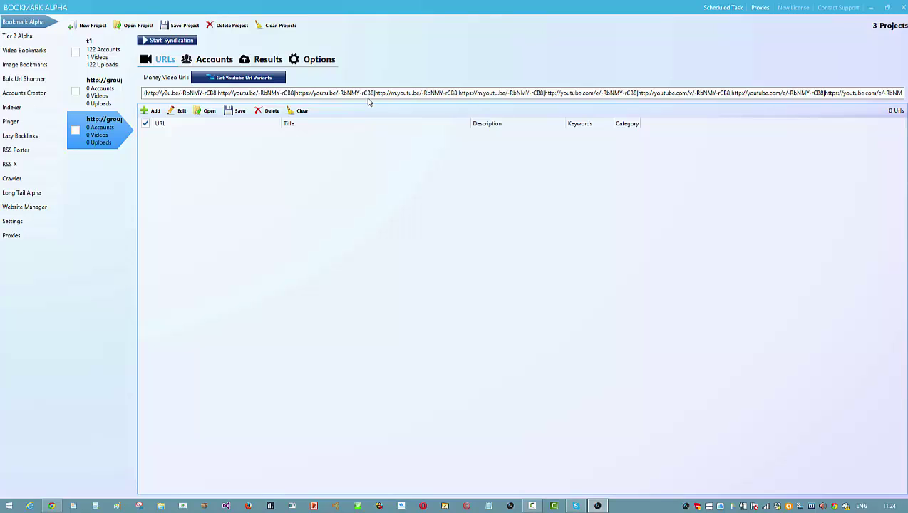
click(232, 77)
click(390, 93)
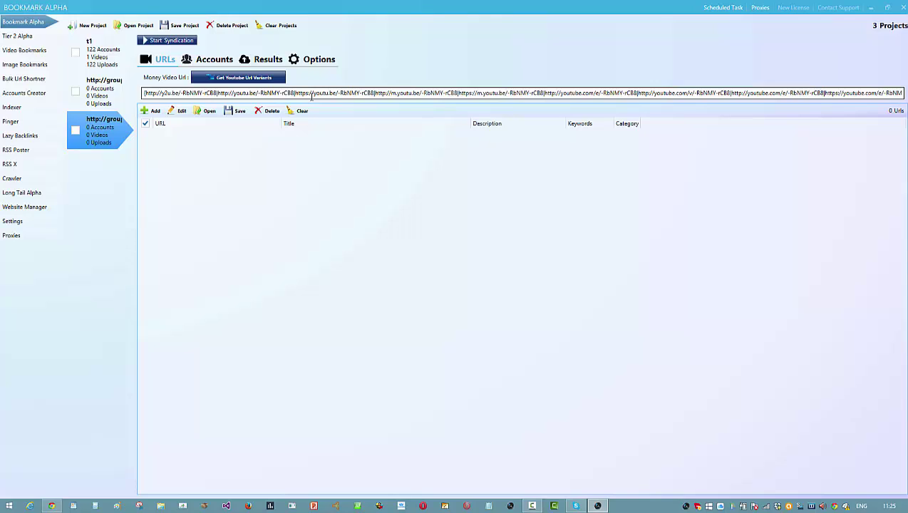
Open the options of the t1 project and turn project scheduling on and off again
click(311, 61)
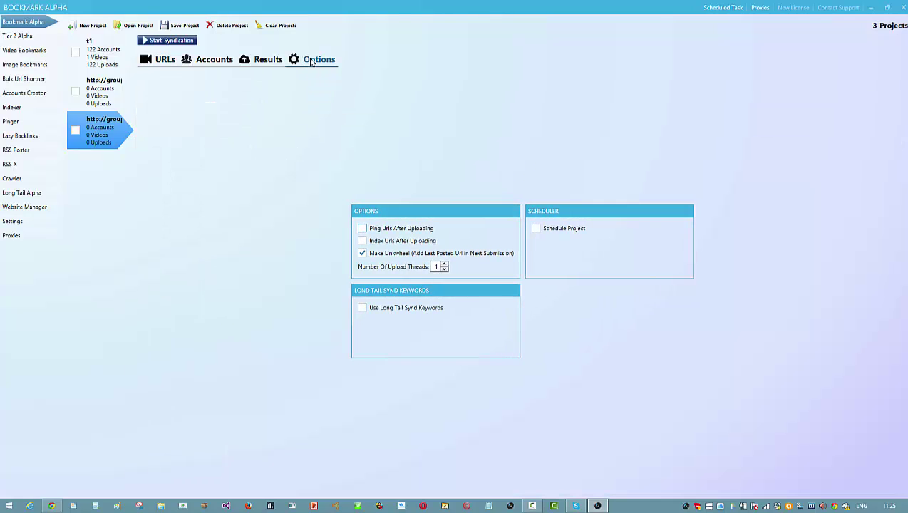
click(105, 61)
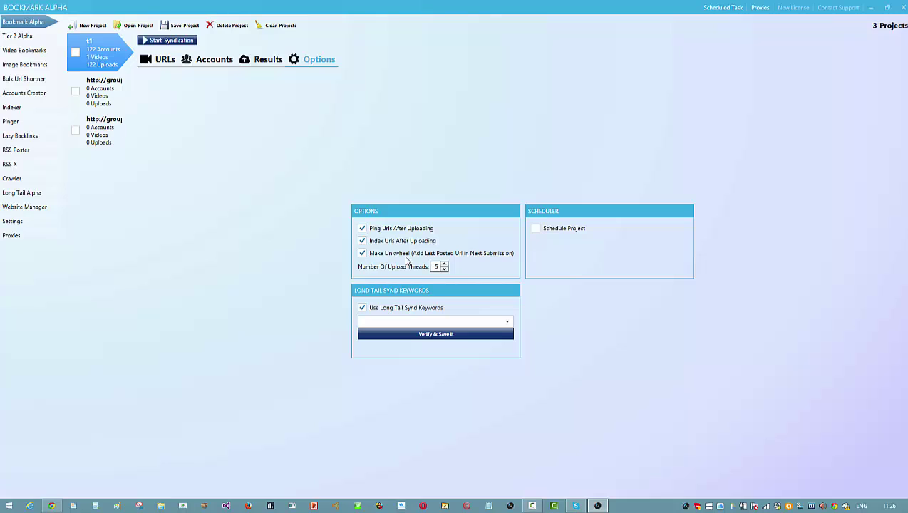
click(536, 230)
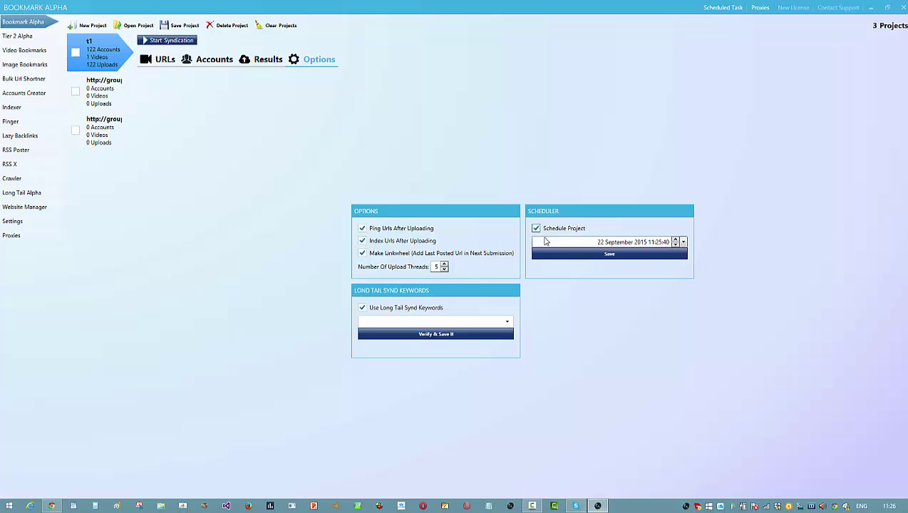
click(537, 229)
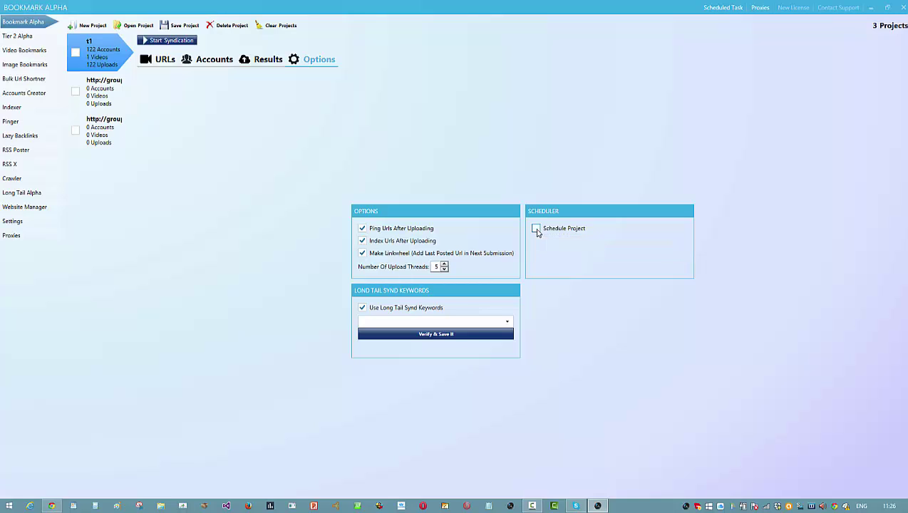
Choose long tail VSA strategy as the t1 project's long tail synd keywords, then verify and save it
click(508, 324)
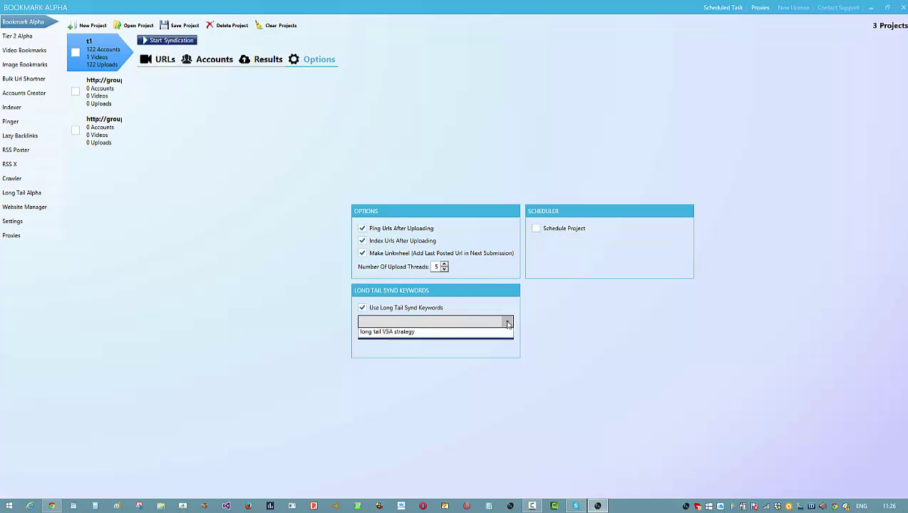
click(470, 349)
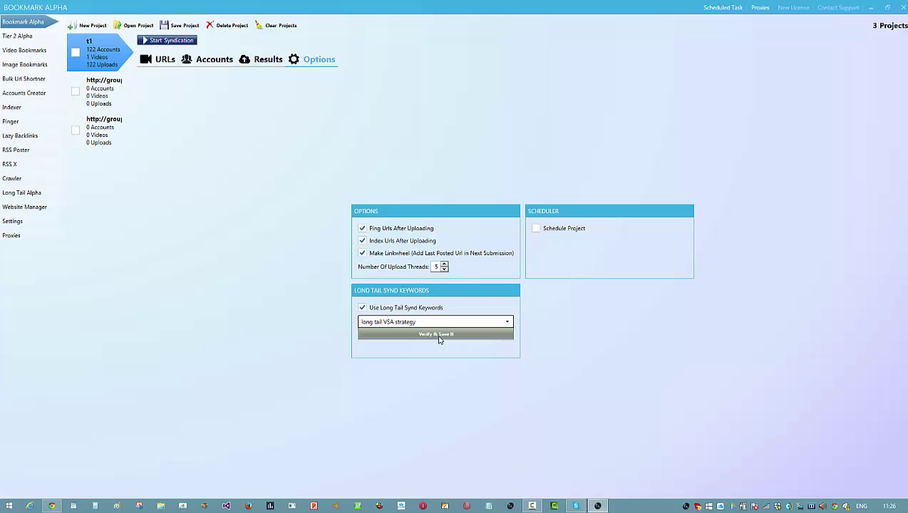
click(443, 336)
click(492, 290)
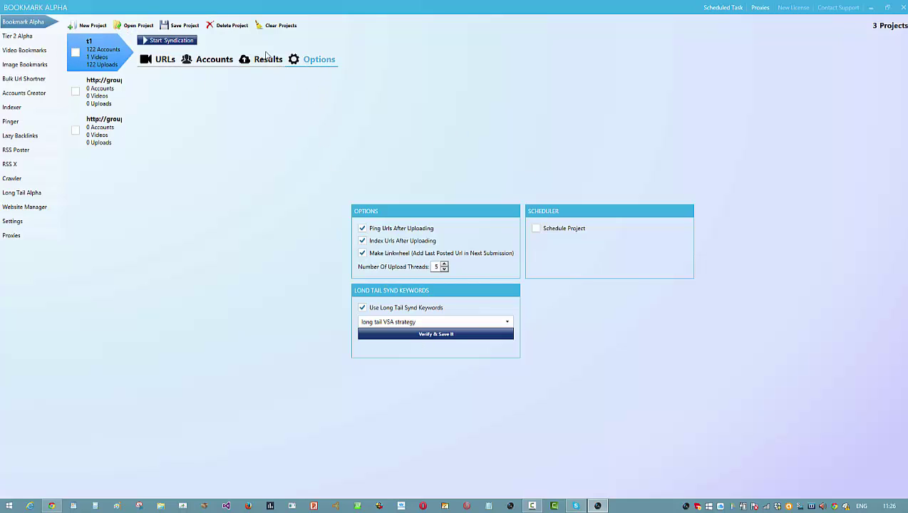
Check the t1 project's accounts and open account import for the first Groupon project below it
click(212, 62)
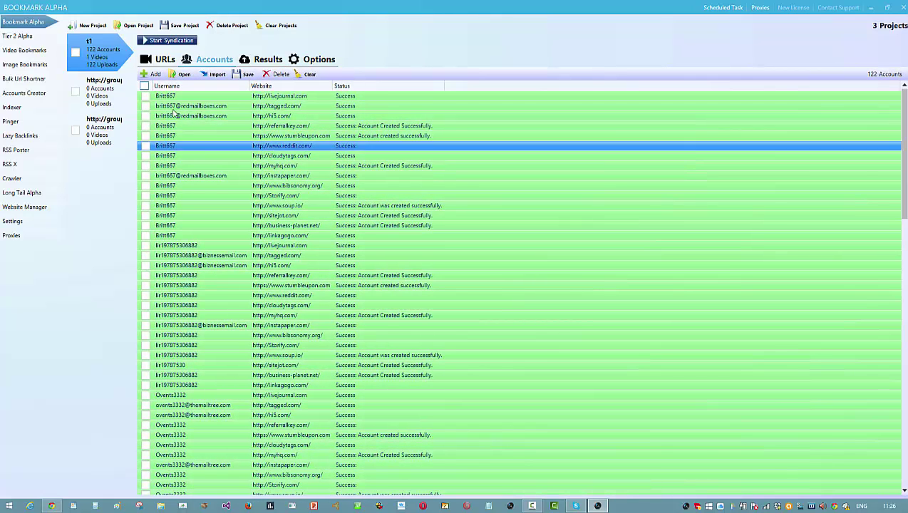
click(101, 93)
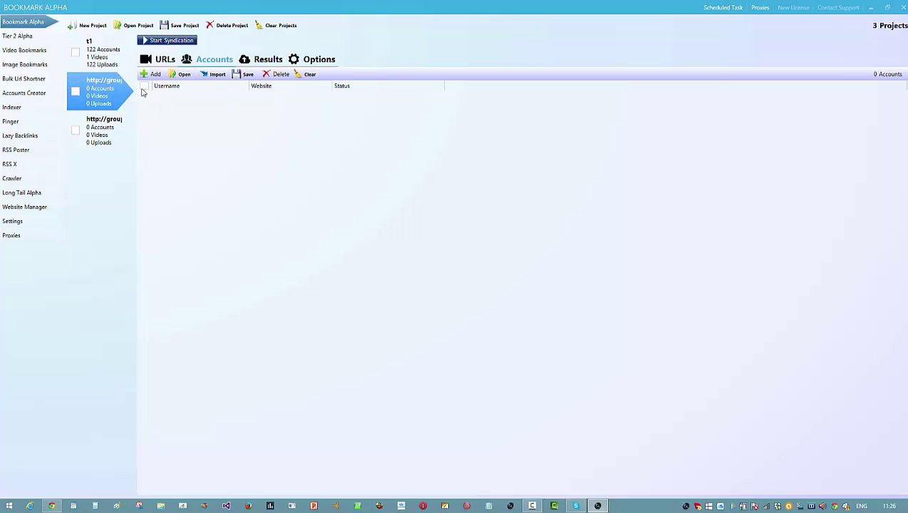
click(216, 75)
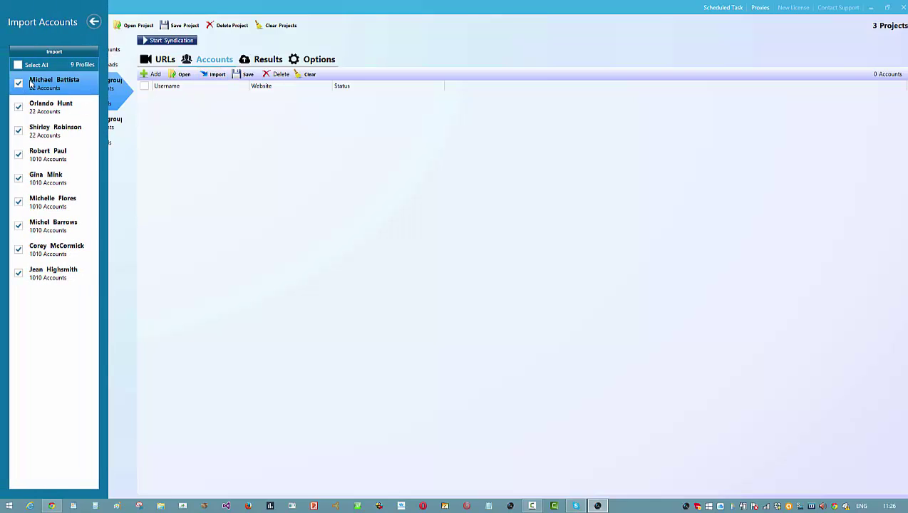
Exclude the first, fourth, sixth and last profiles and import the accounts of the remaining profiles into the Groupon project
click(19, 83)
click(18, 273)
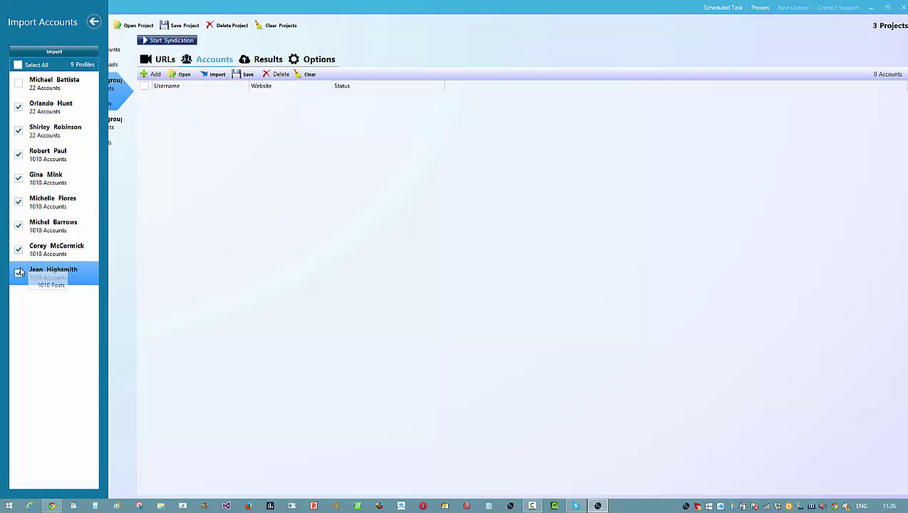
click(19, 202)
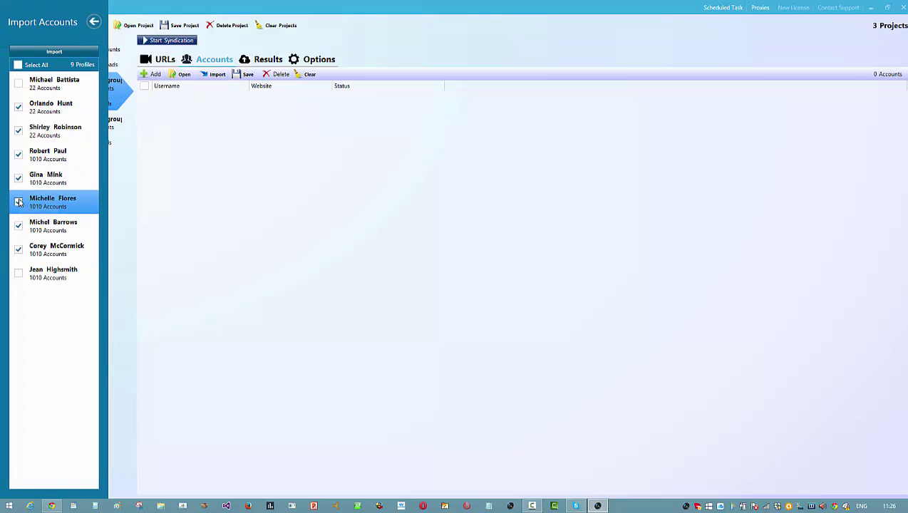
click(19, 155)
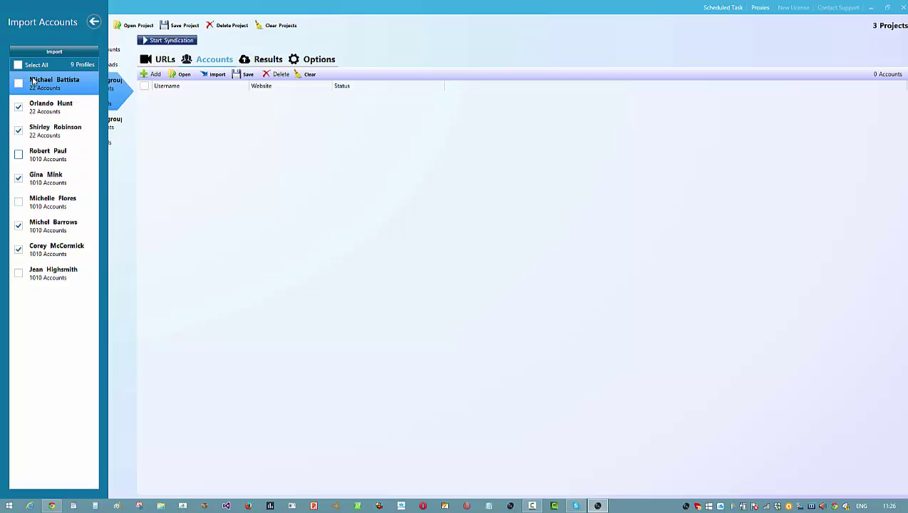
click(57, 52)
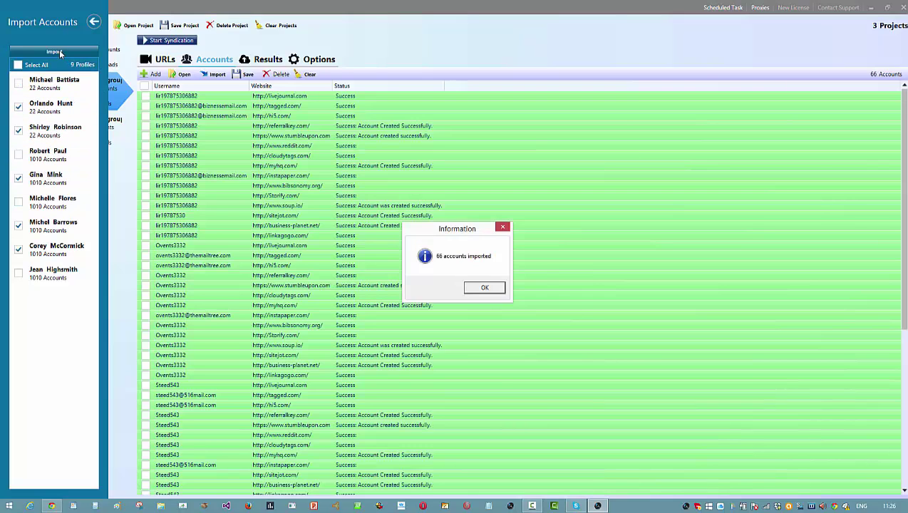
click(491, 292)
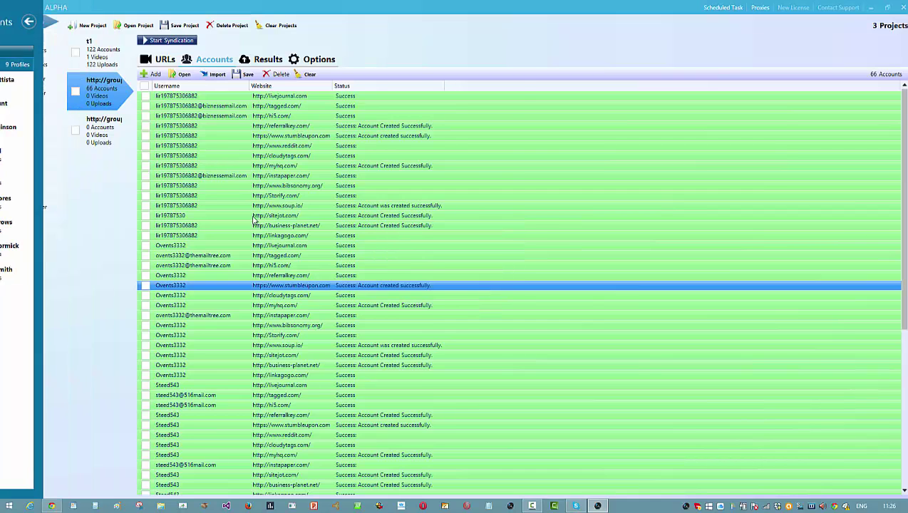
Open the first Groupon project's URL list and look at the form for adding a URL, then close it
mouse_move(427, 181)
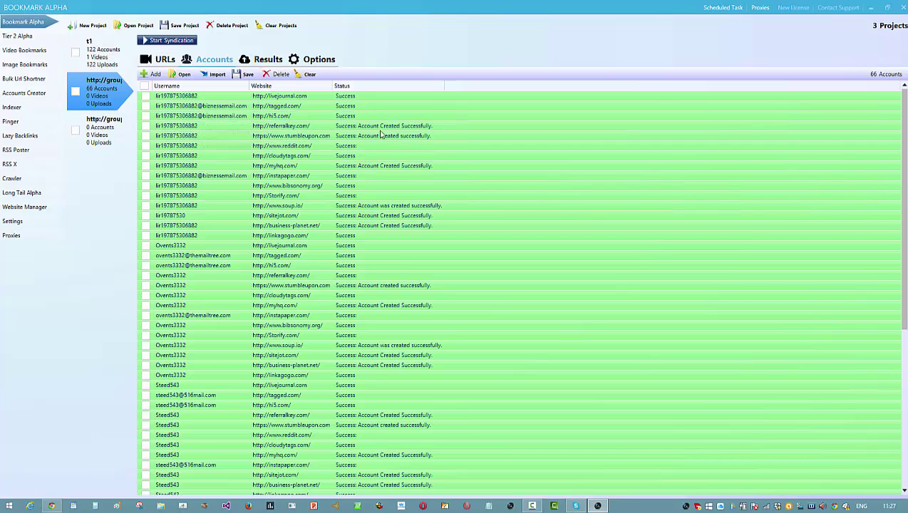
click(163, 61)
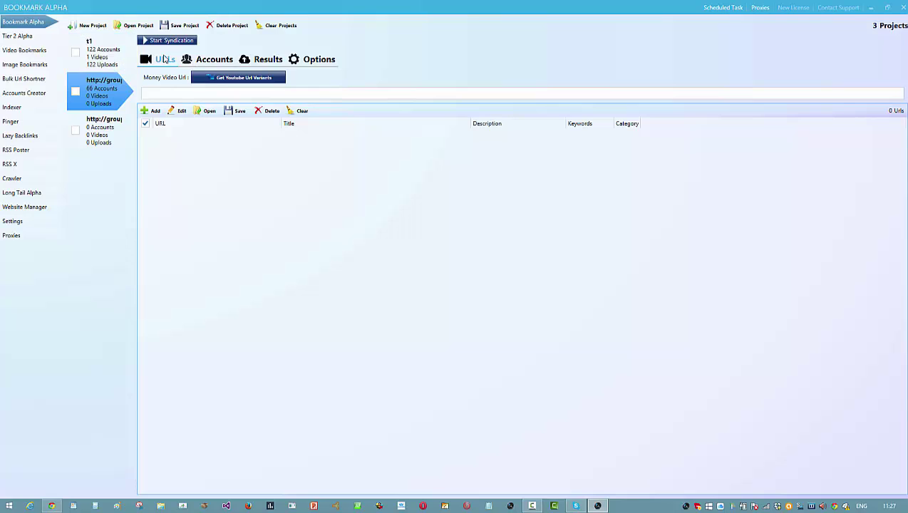
click(150, 112)
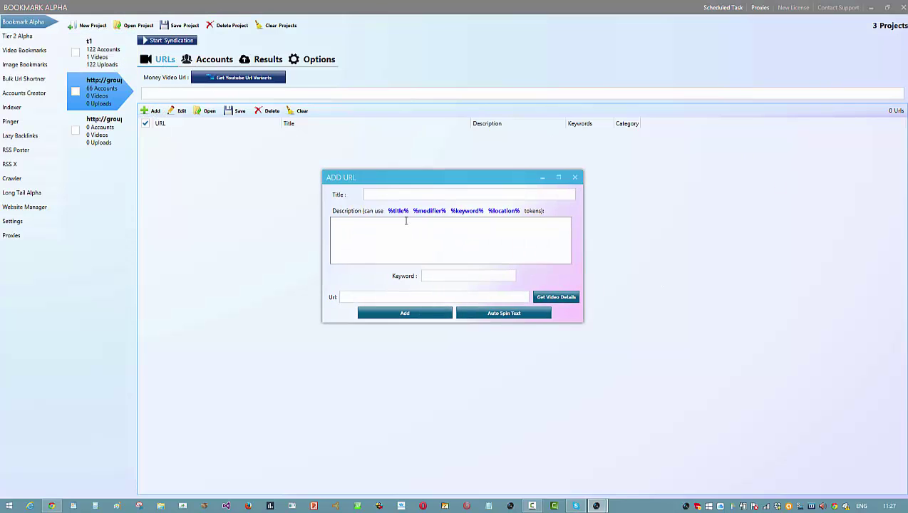
click(575, 177)
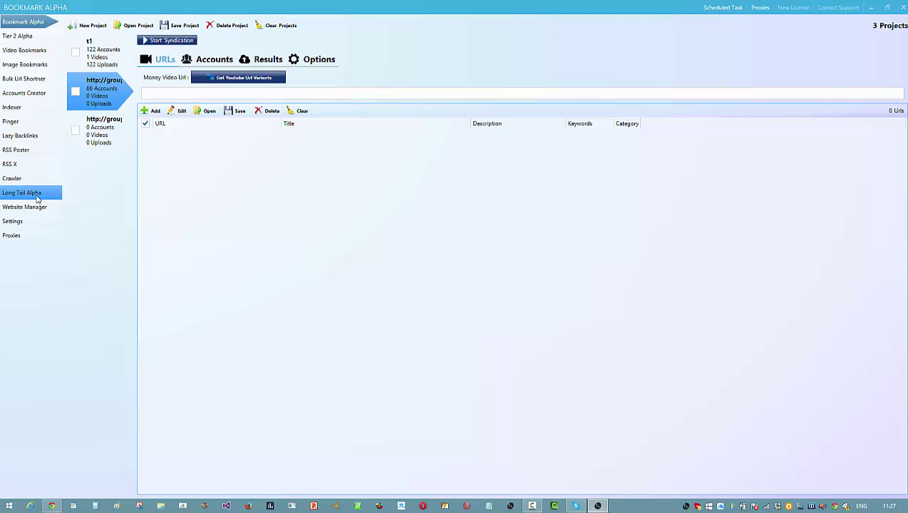
Open the long tail VSA strategy project in Long Tail Alpha and review its modifiers, keywords and locations
click(15, 194)
click(111, 91)
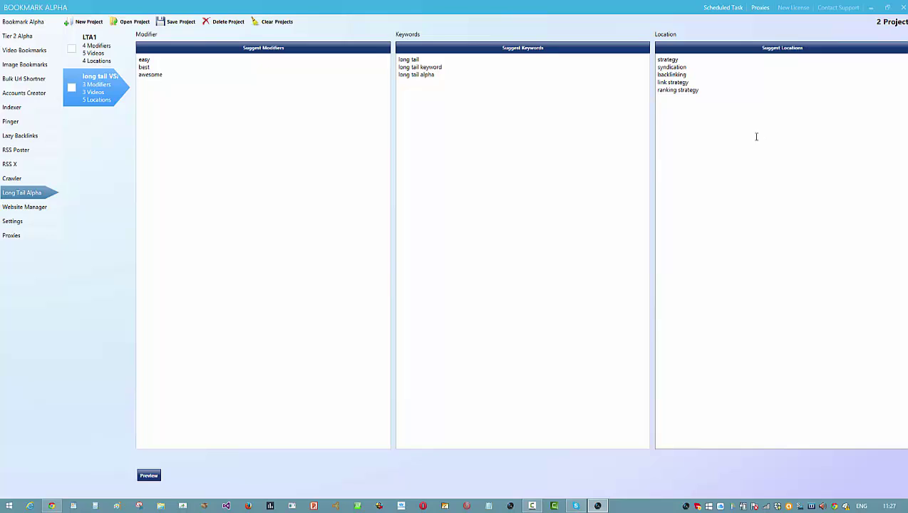
double_click(251, 67)
click(253, 74)
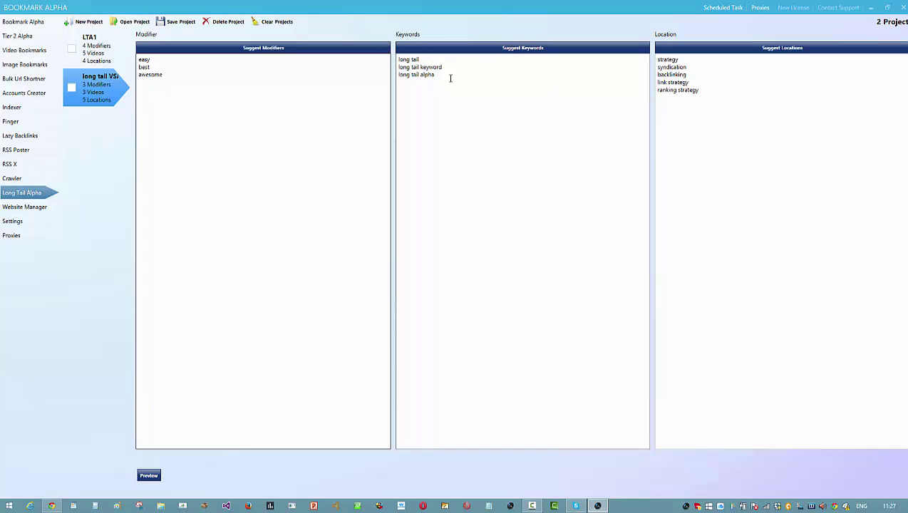
drag(450, 78, 389, 63)
click(536, 149)
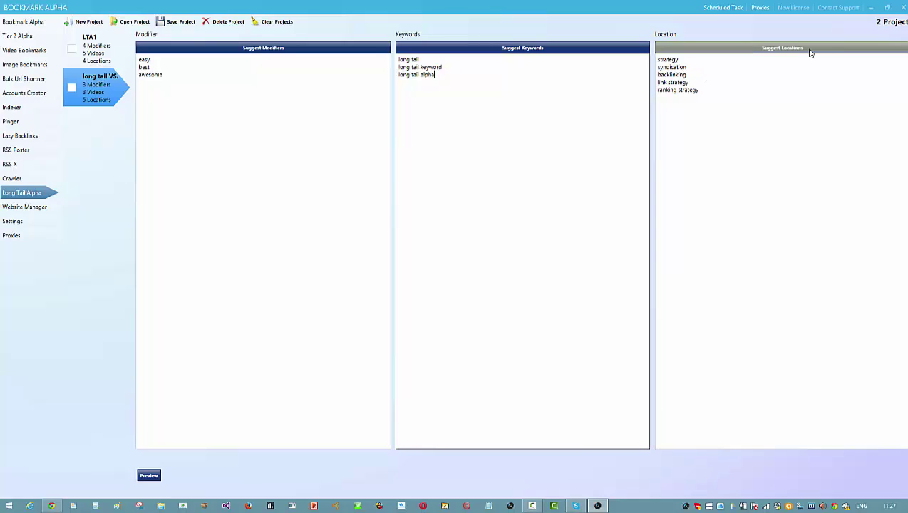
click(700, 60)
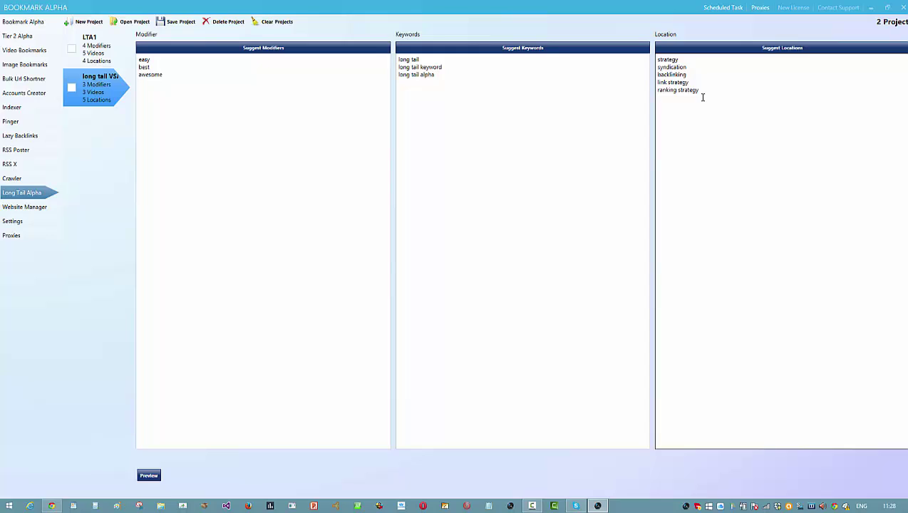
Preview a generated long tail title and compare it with entries in the modifier, keyword and location lists
click(150, 477)
click(250, 100)
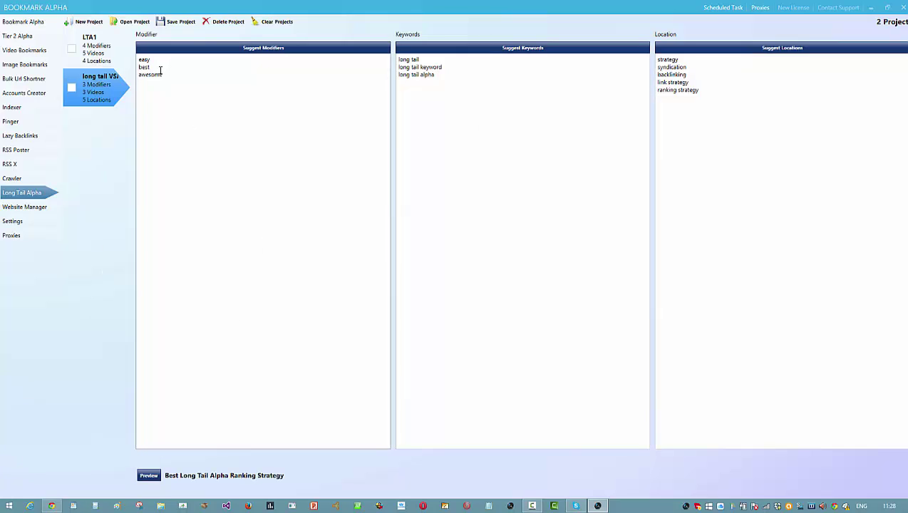
click(420, 80)
click(663, 93)
click(147, 67)
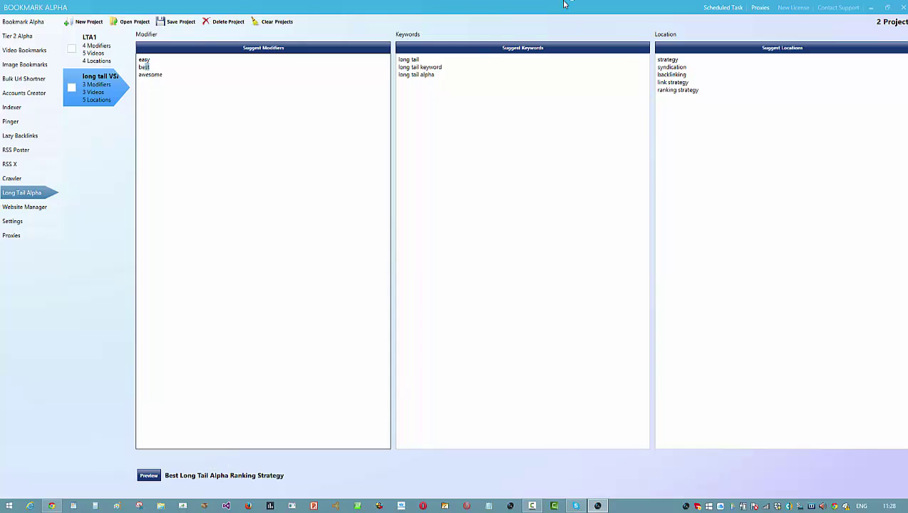
drag(444, 66, 389, 74)
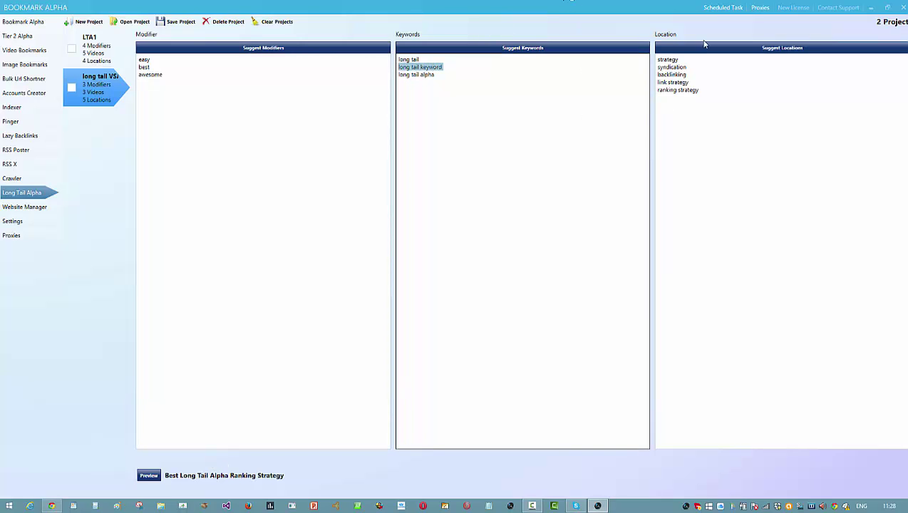
drag(700, 91, 655, 90)
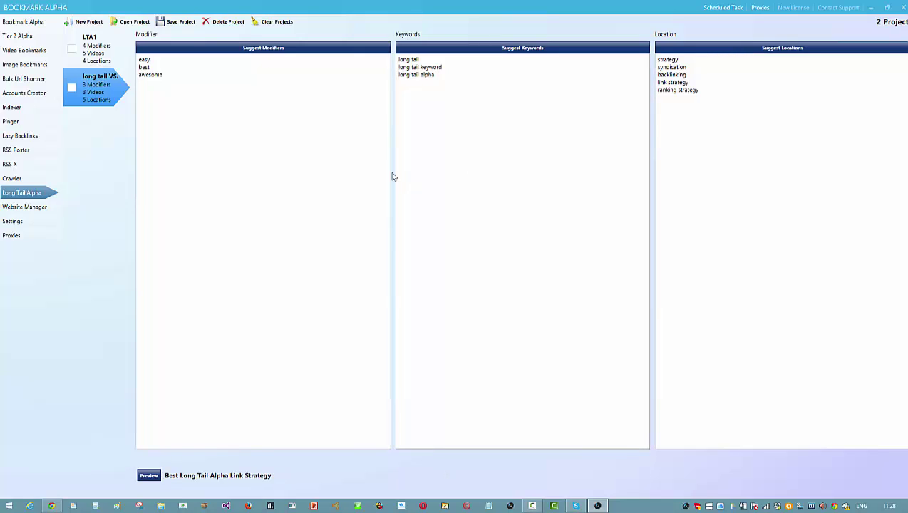
Trace the current preview's terms in the three lists and generate several more long tail title previews
drag(163, 67, 133, 68)
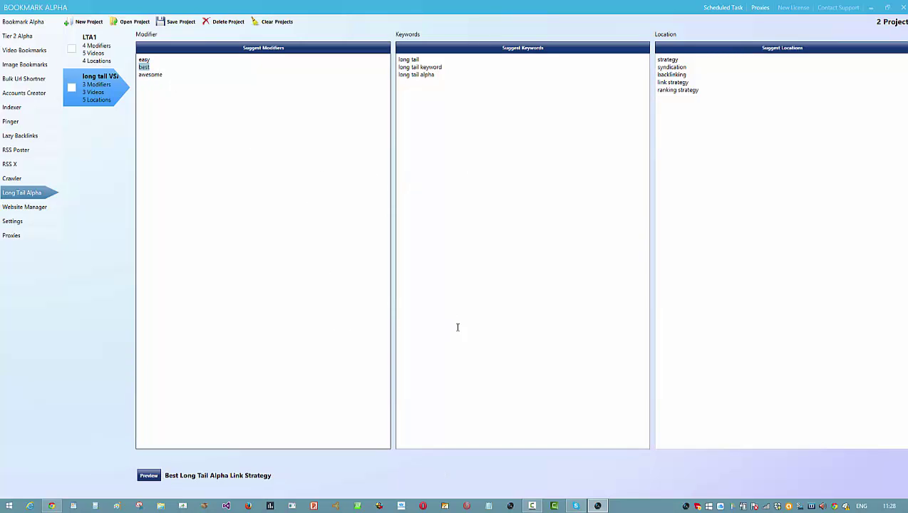
drag(448, 75, 379, 77)
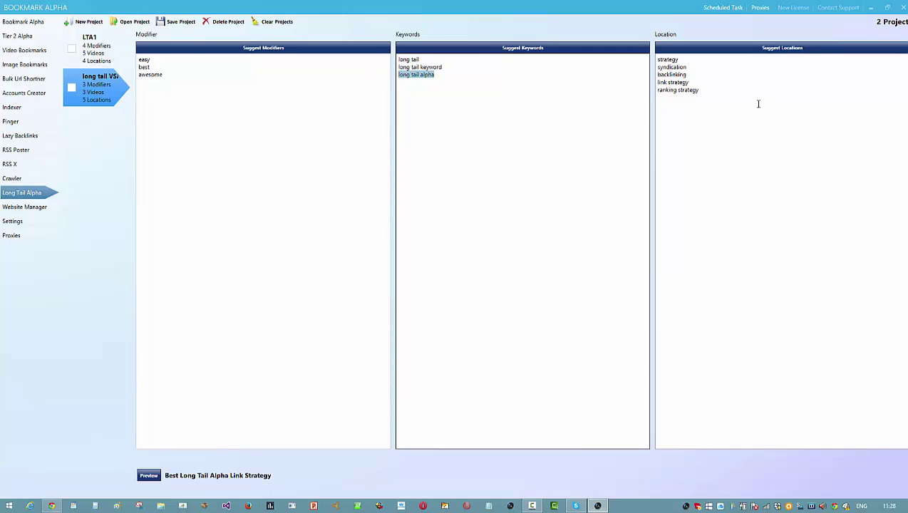
double_click(675, 60)
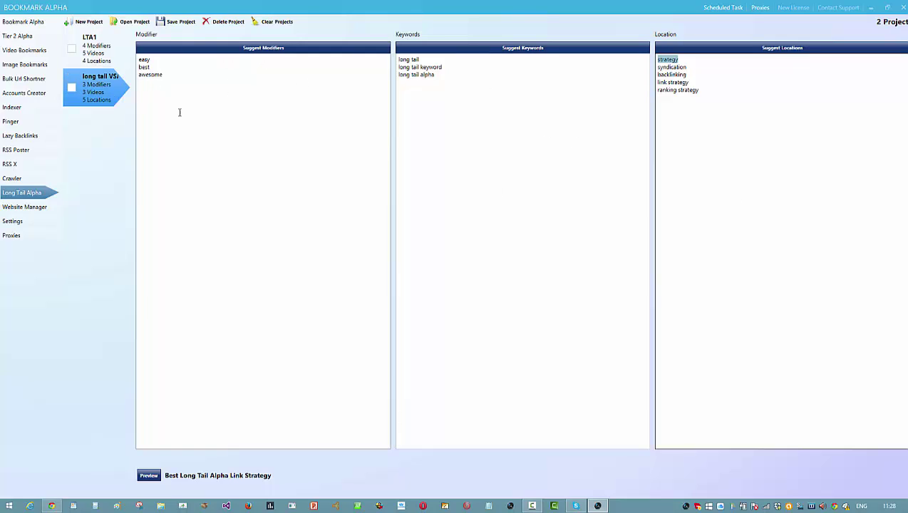
click(152, 476)
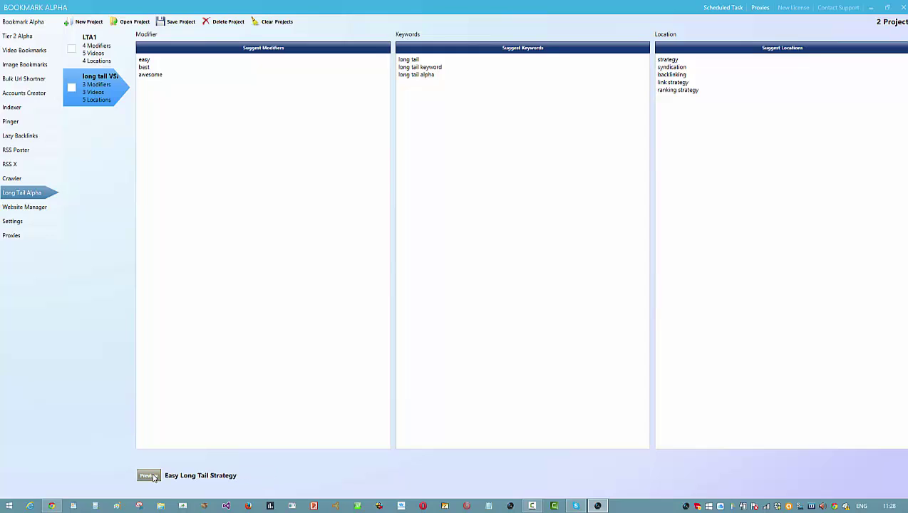
click(151, 476)
click(151, 476)
click(151, 476)
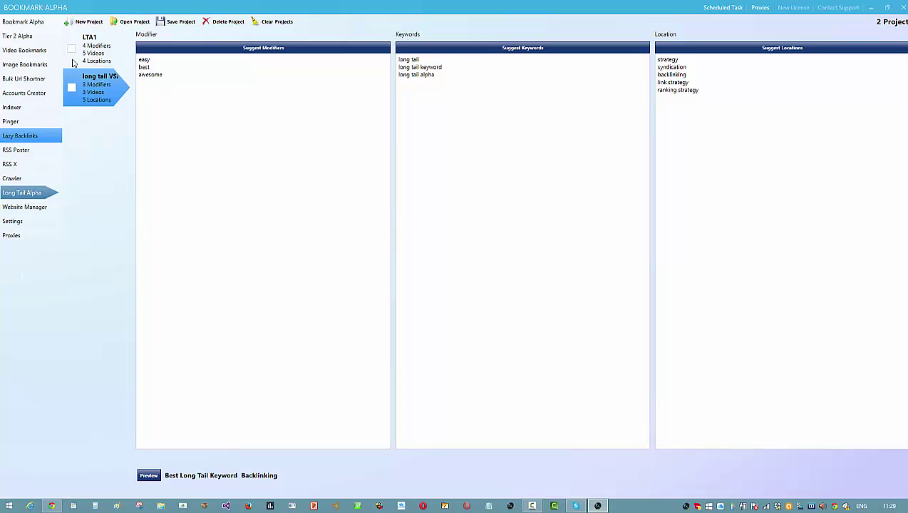
Return to the Groupon project in Bookmark Alpha and examine the title and description fields for a new URL
click(21, 22)
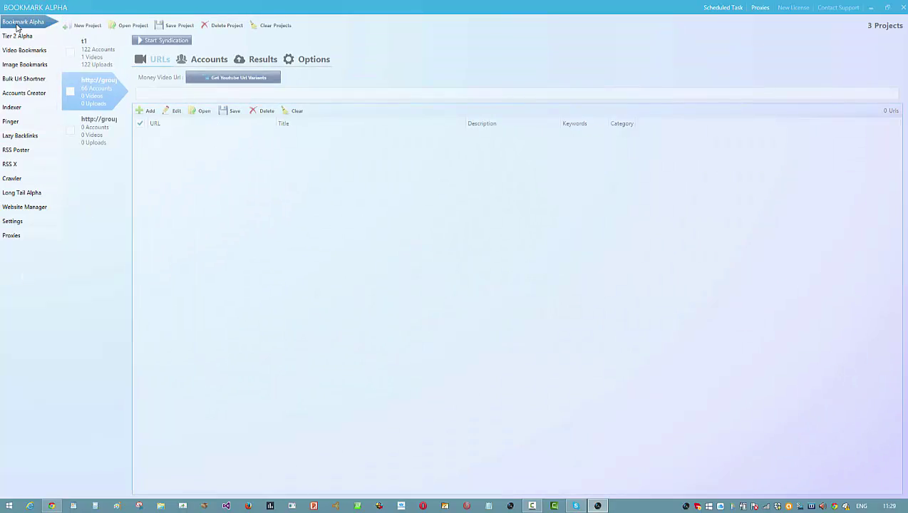
click(154, 113)
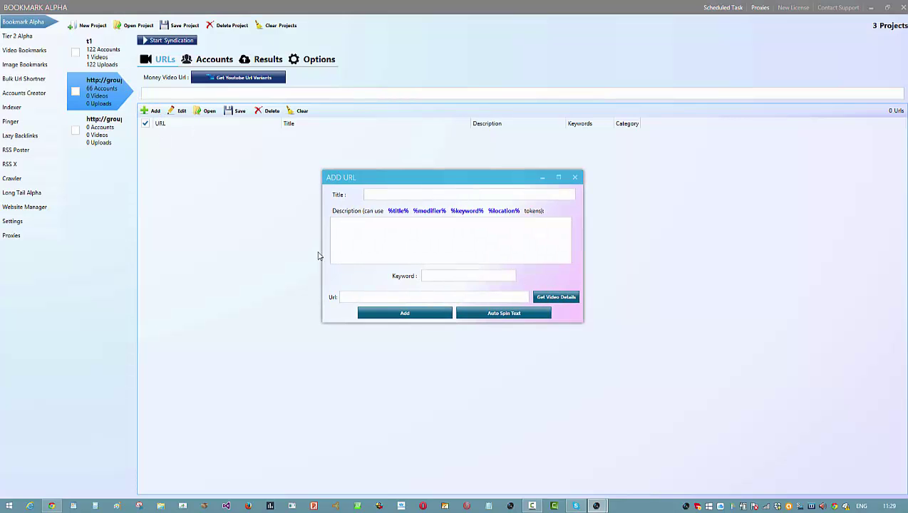
click(362, 232)
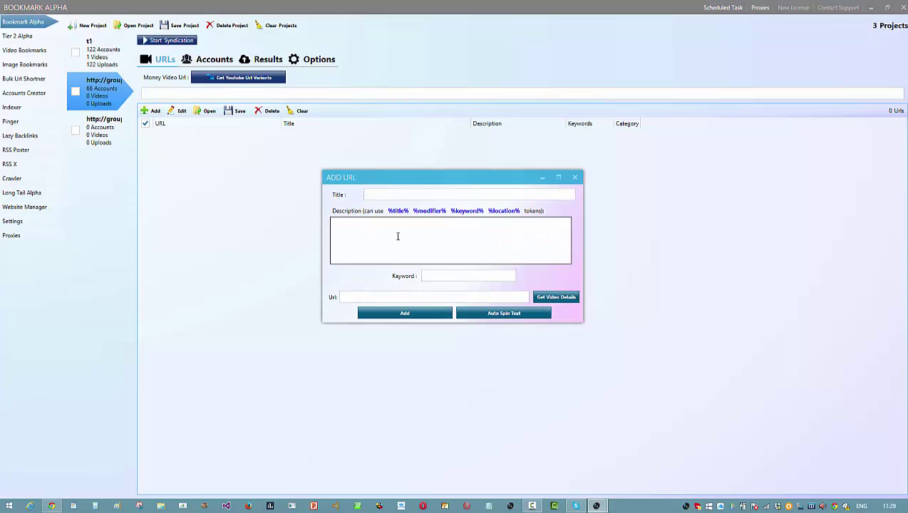
click(416, 194)
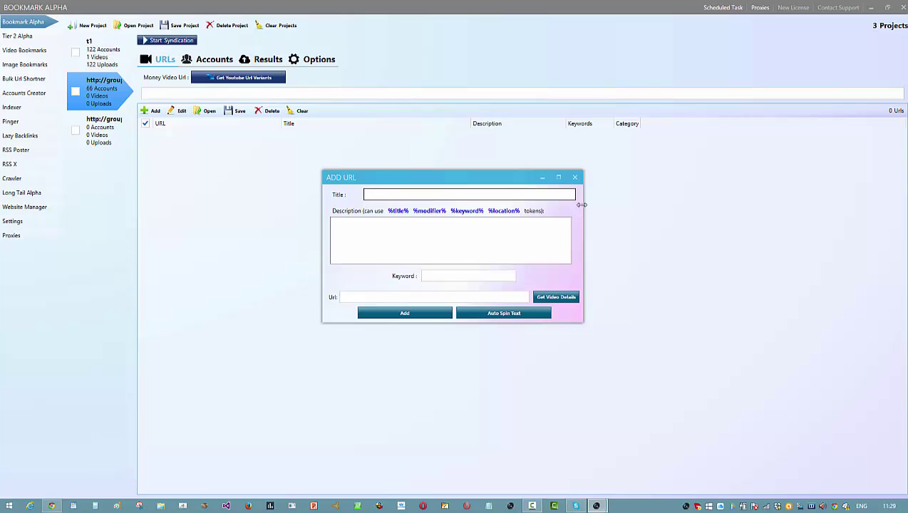
click(575, 178)
Enable pinging and indexing after uploading, set 7 upload threads, and verify and save long tail VSA strategy as the Groupon project's synd keywords
click(320, 60)
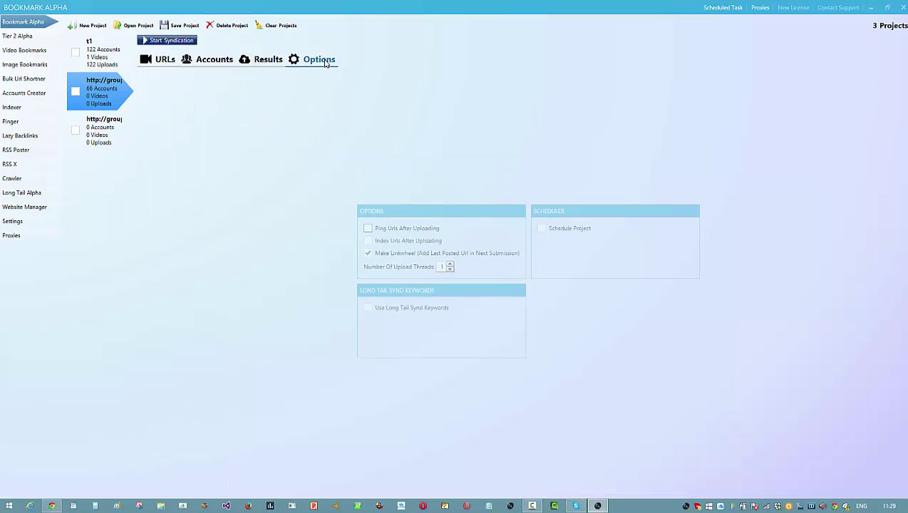
click(363, 310)
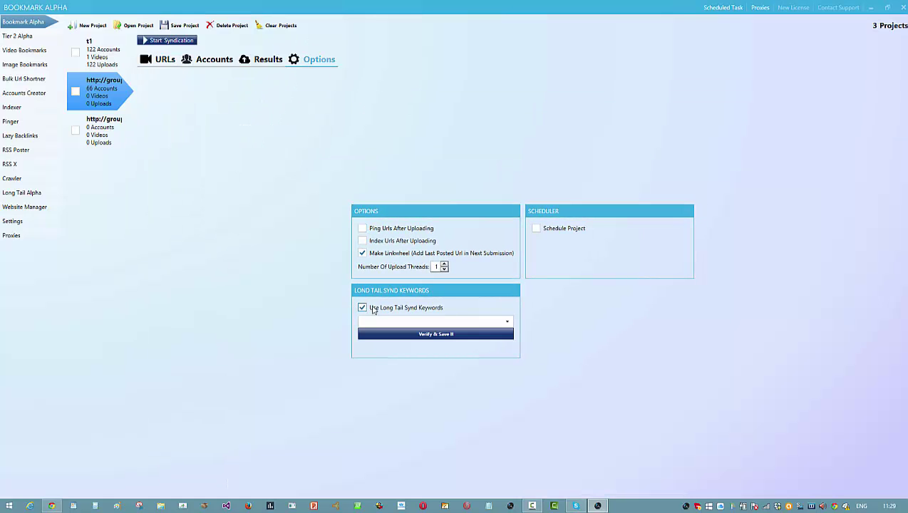
click(362, 229)
click(362, 241)
click(391, 322)
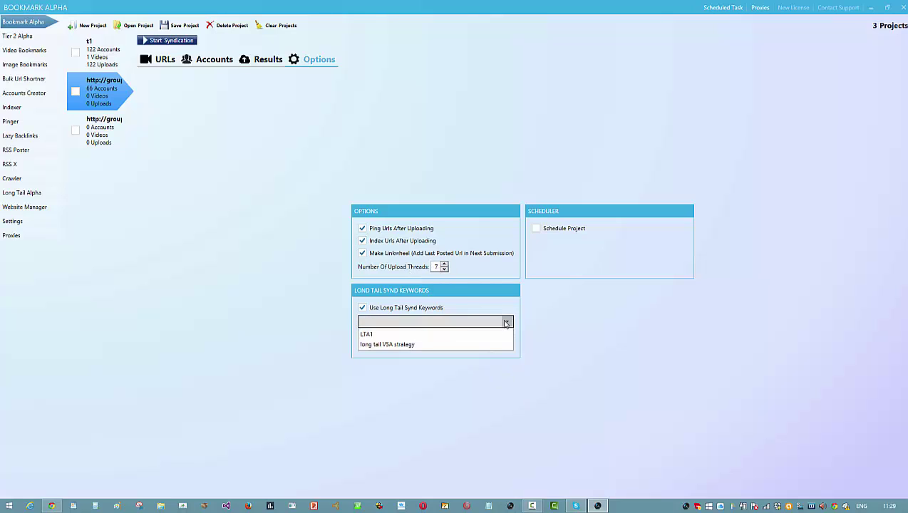
click(389, 346)
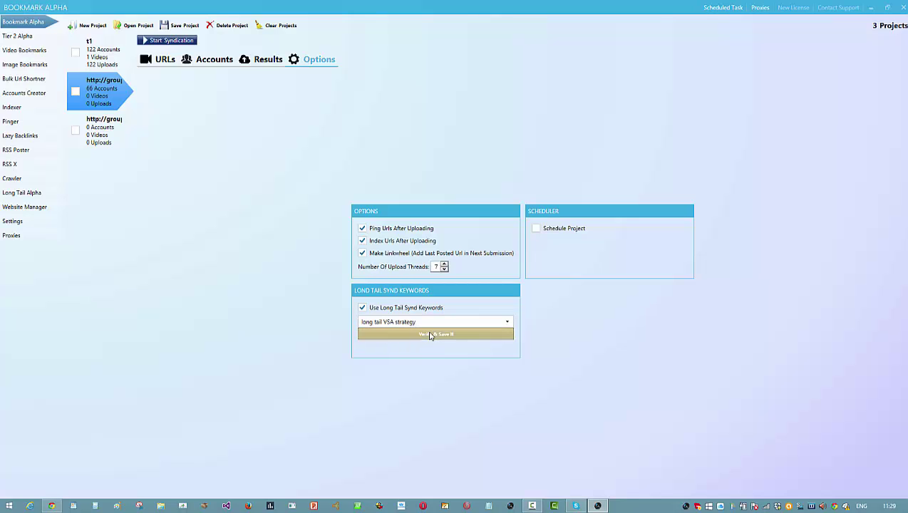
click(430, 335)
click(490, 284)
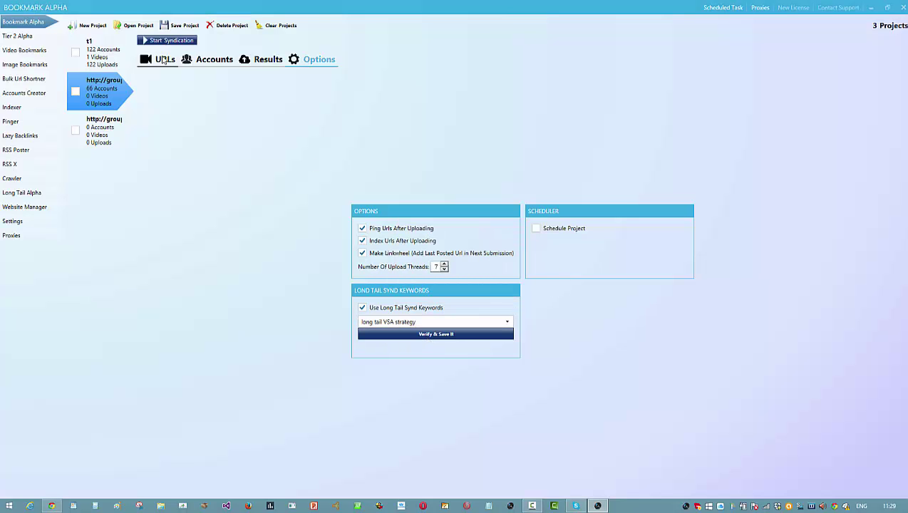
Check the title field of the Groupon project's add-URL form again and close the form without adding anything
click(164, 60)
click(150, 110)
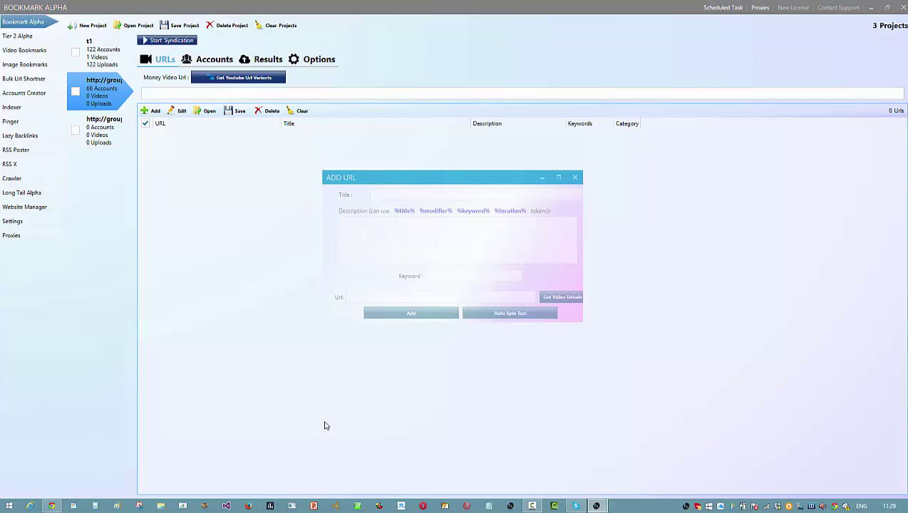
click(424, 195)
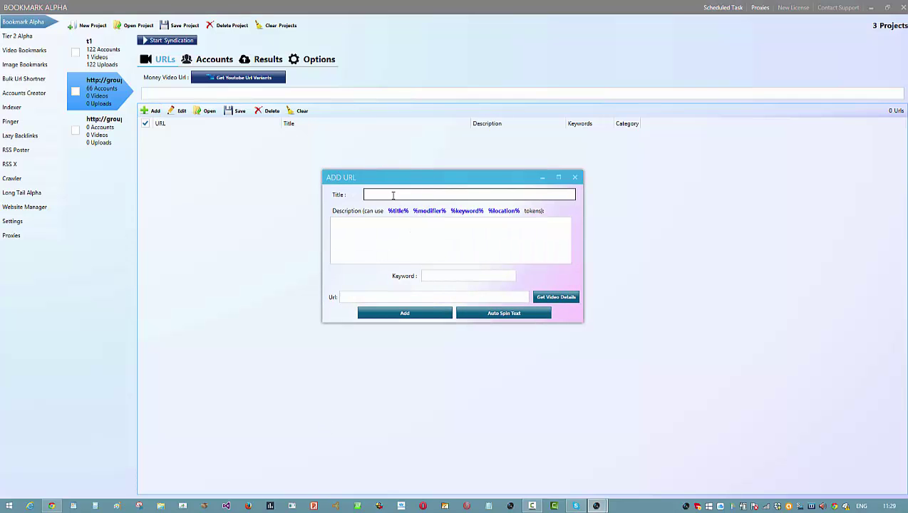
click(574, 177)
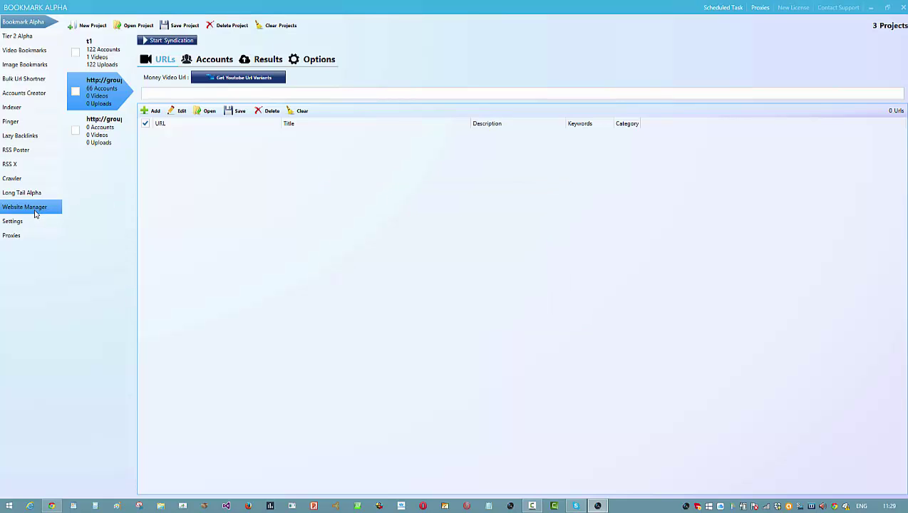
Change the location "backlinking" to "for backlinking" in the long tail VSA strategy project in Long Tail Alpha
click(32, 194)
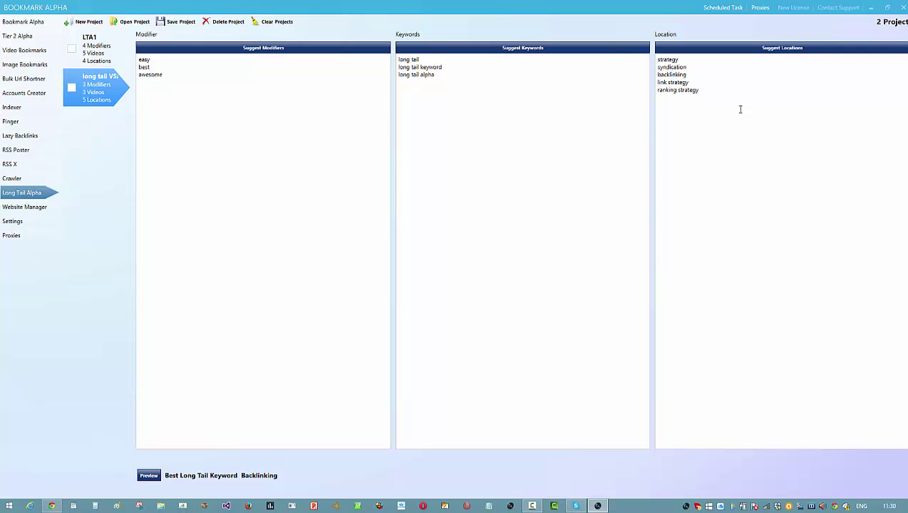
double_click(658, 75)
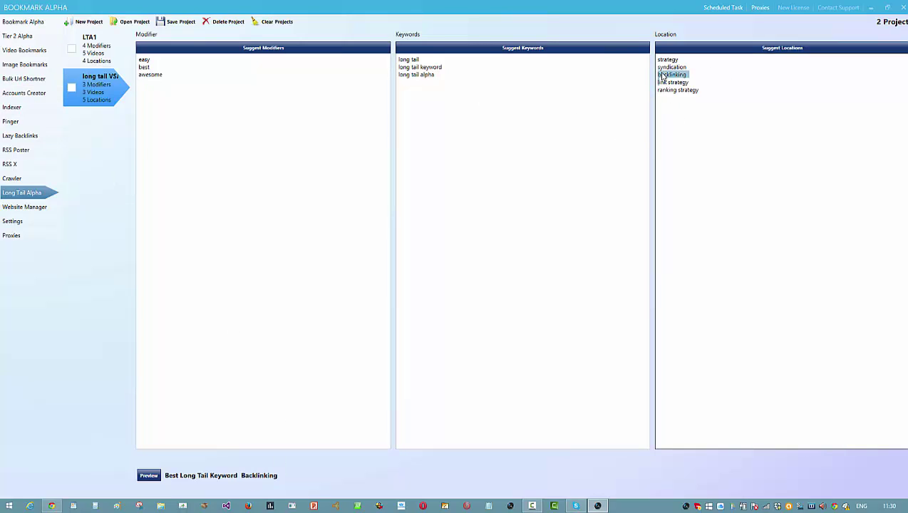
click(659, 75)
text(for)
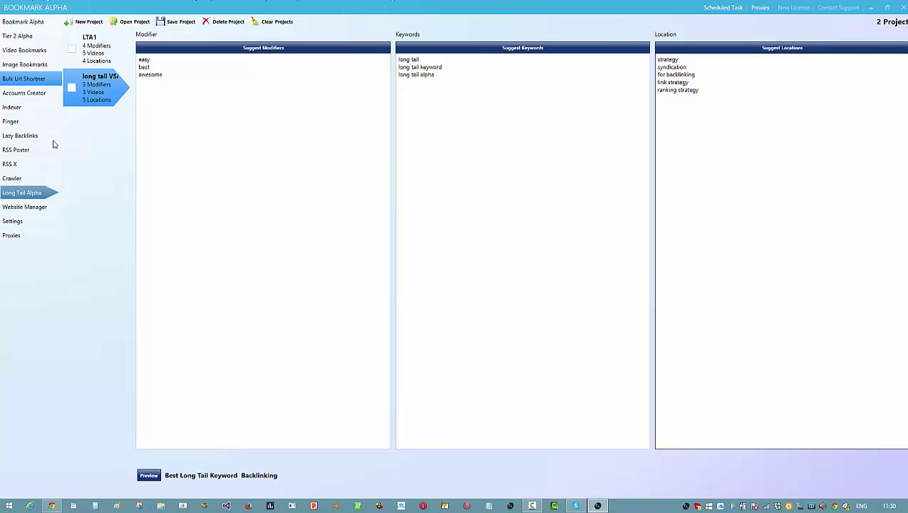
Open a new URL entry in the Groupon project in Bookmark Alpha and title it "Best Long tail keyword Strategy for backlinking"
click(23, 22)
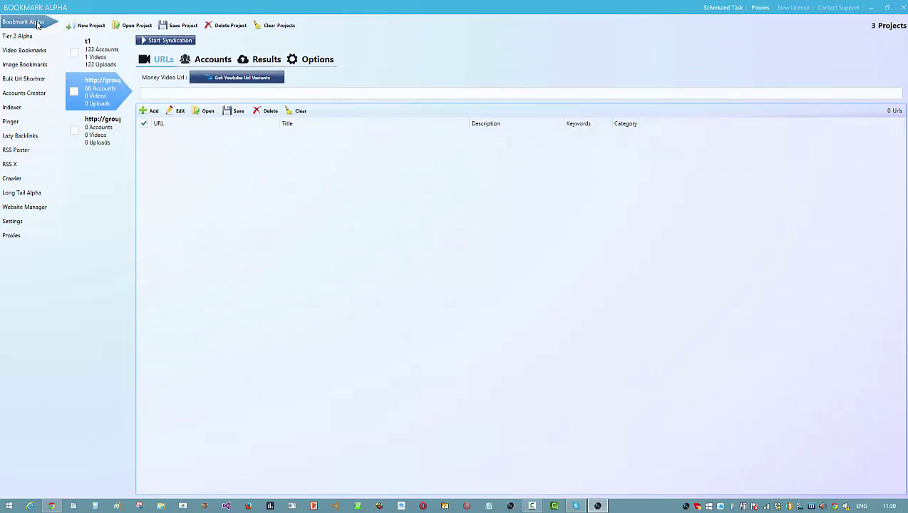
click(164, 94)
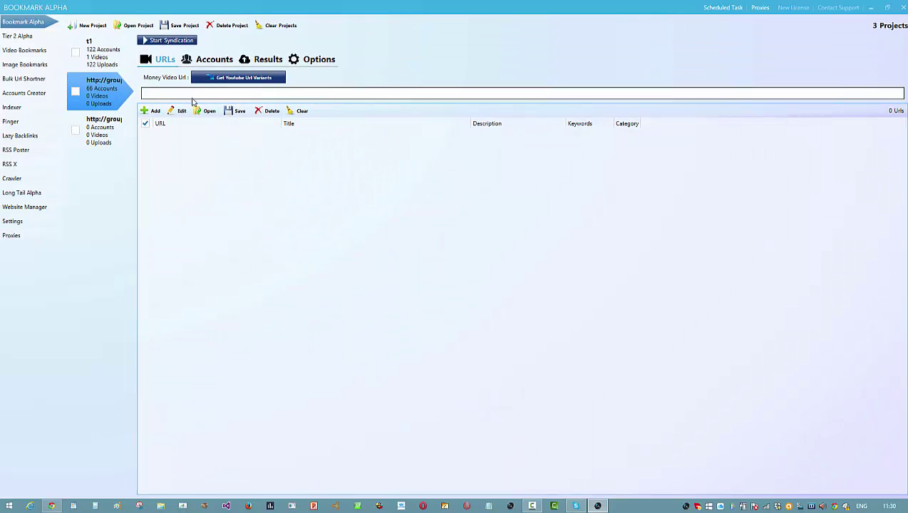
click(164, 62)
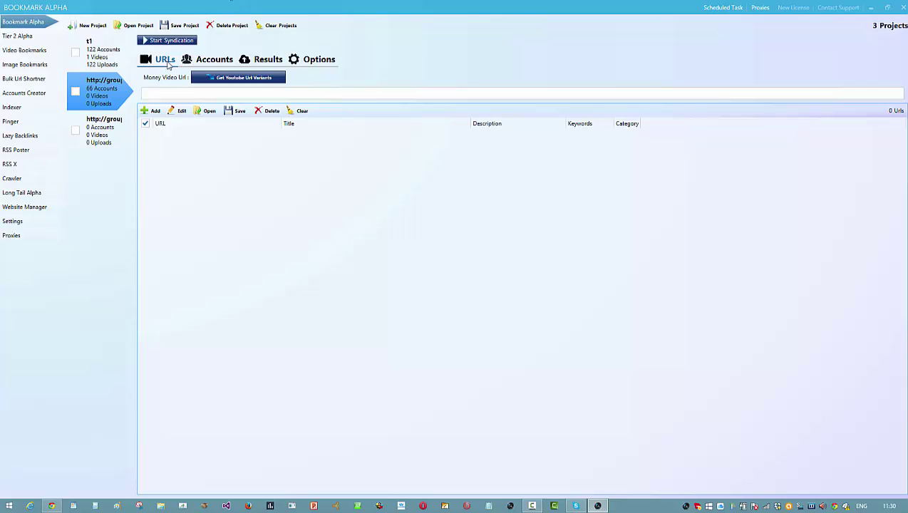
click(151, 111)
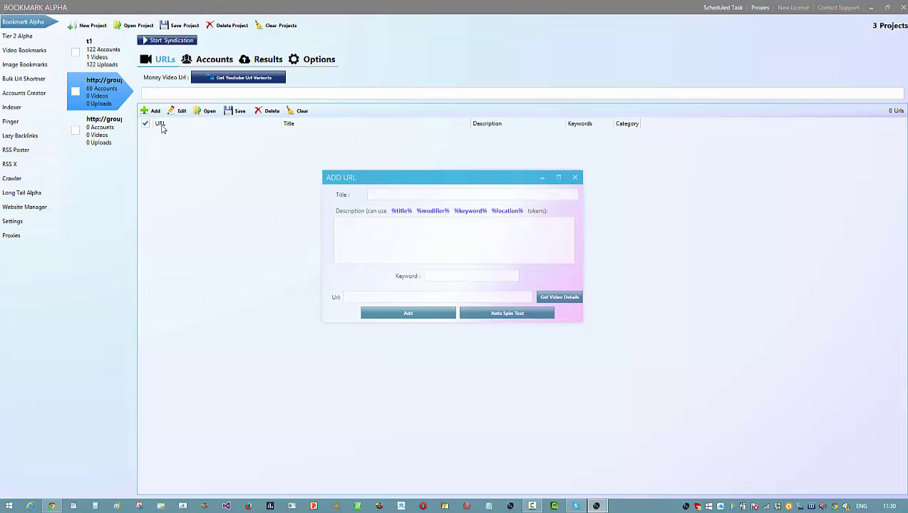
click(434, 195)
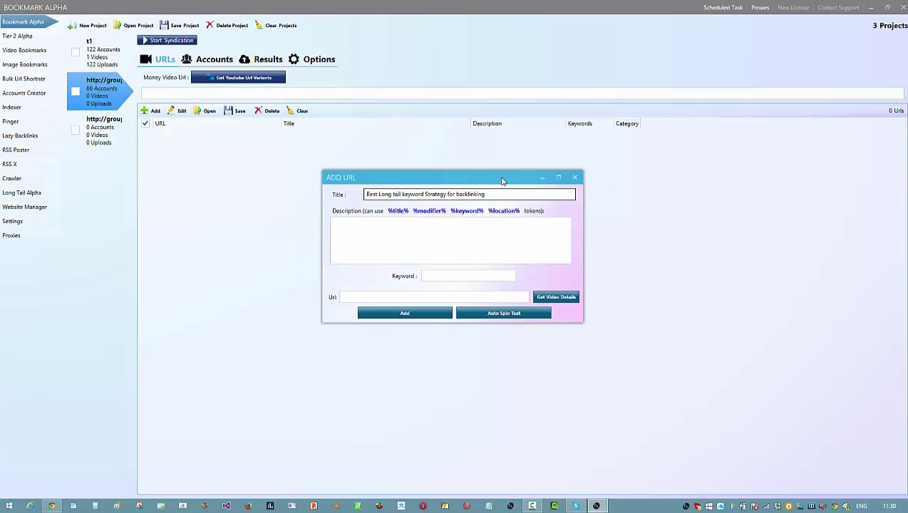
Fill the new URL's description with the %title%, %modifier%, %keyword% and %location% tokens
click(357, 230)
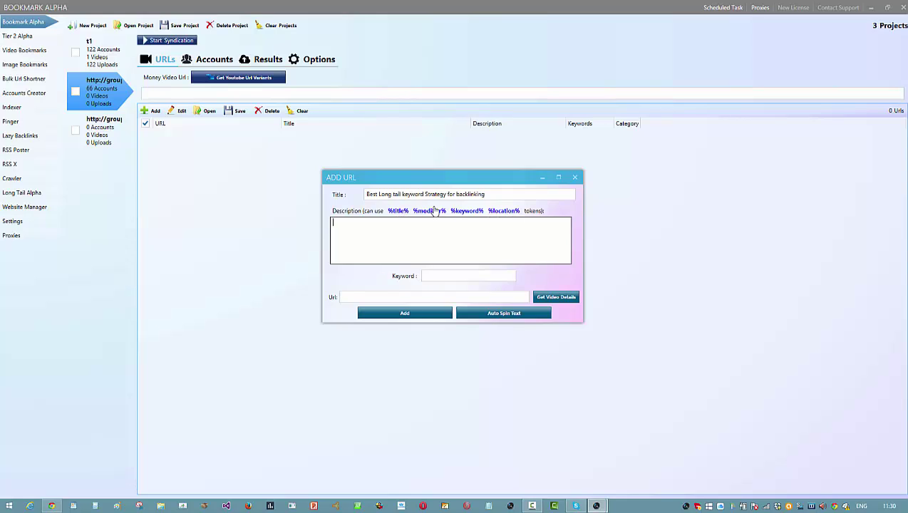
click(398, 211)
click(426, 212)
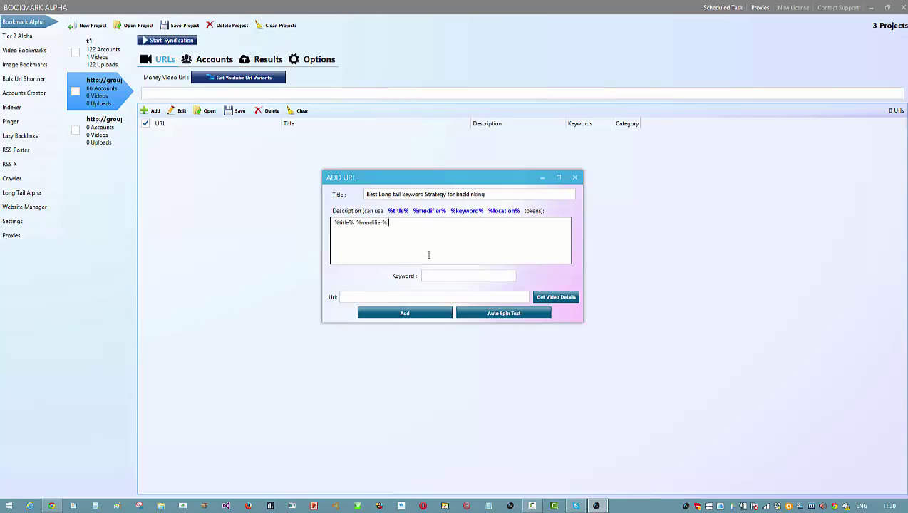
click(468, 211)
click(496, 219)
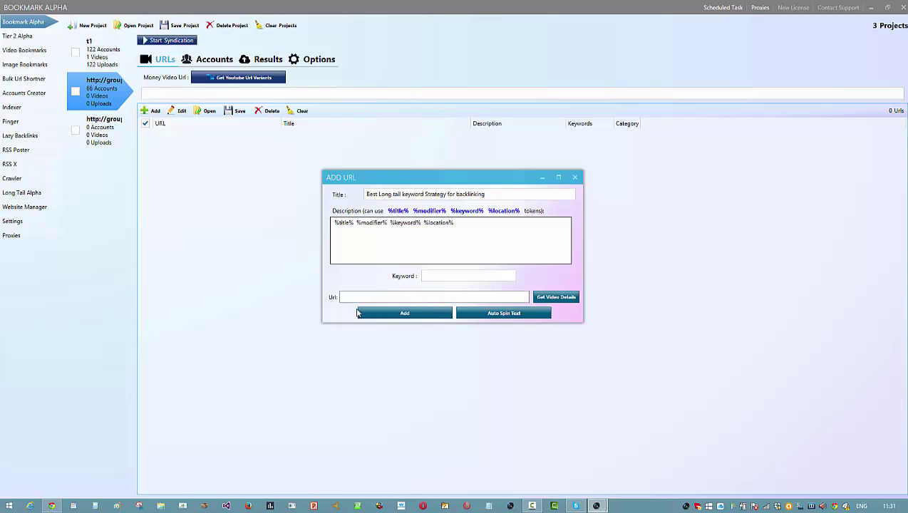
Copy the link of the "GET 5 FREE YouTube SEO Software Tools! - Commando SEO" video from YouTube in Chrome and paste it as the new entry's URL
click(51, 506)
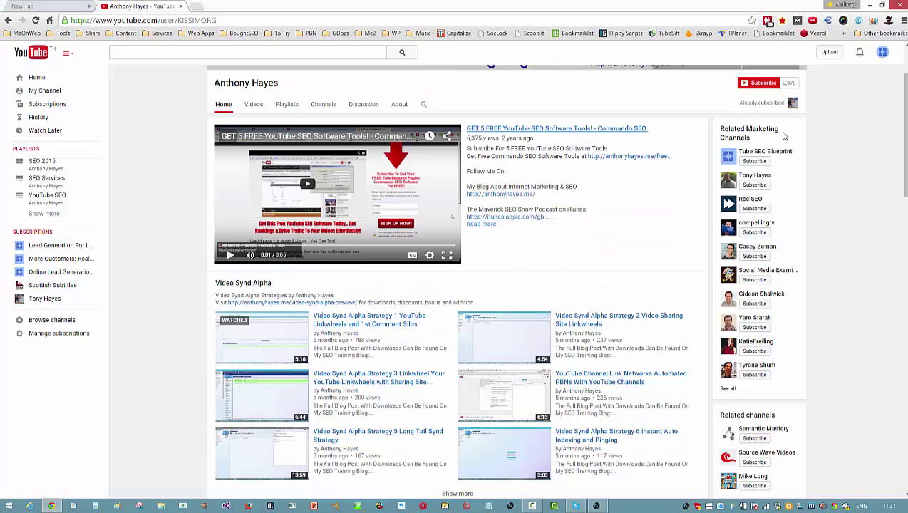
right_click(557, 128)
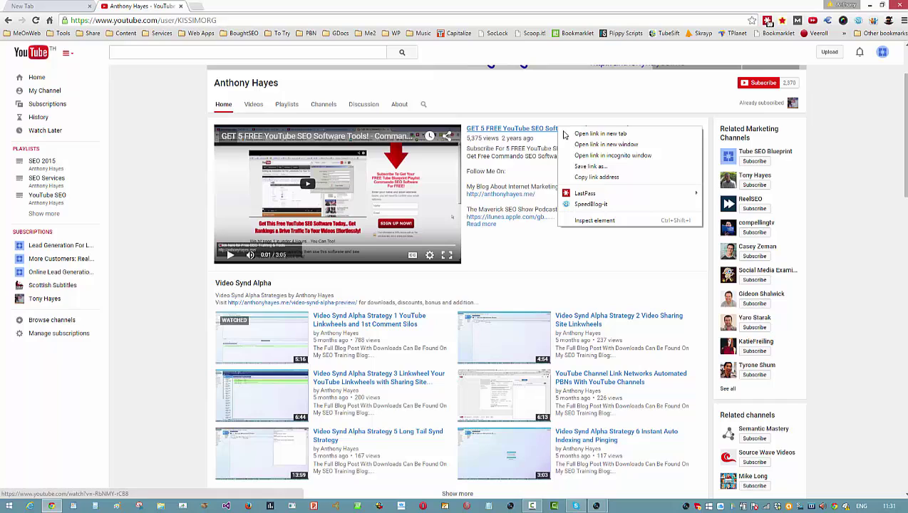
click(608, 178)
click(869, 5)
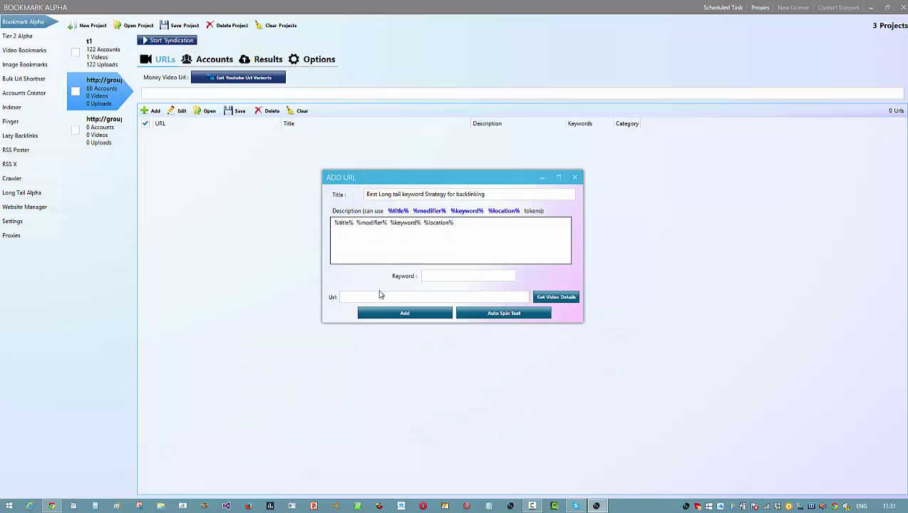
click(378, 295)
right_click(379, 295)
click(405, 330)
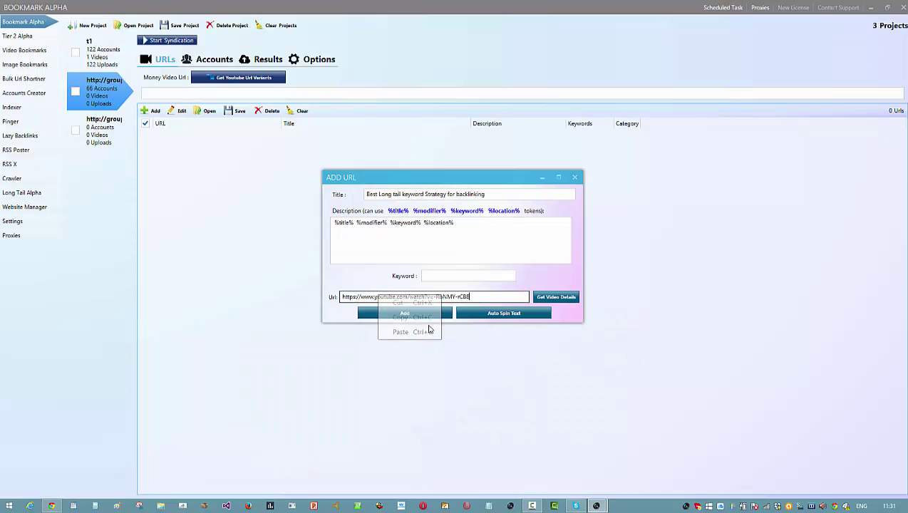
Fetch the video's title and description into the URL entry and look through the imported description
click(571, 301)
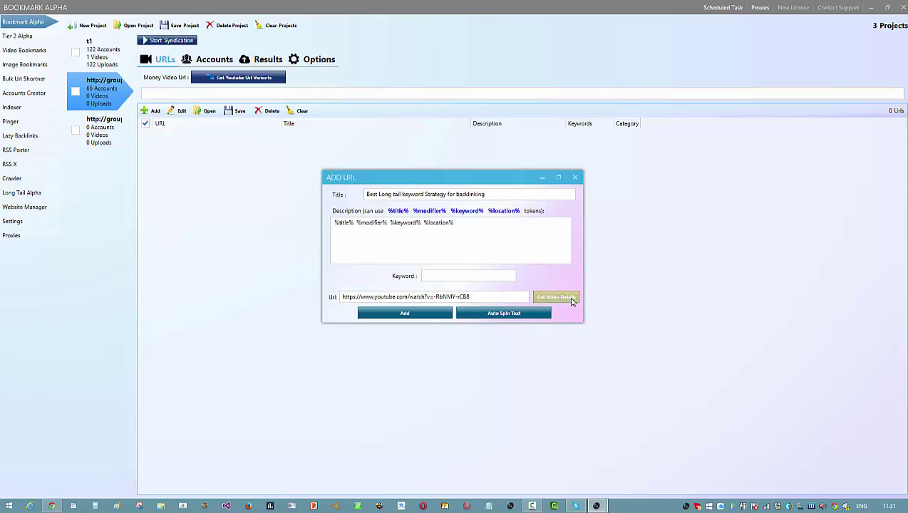
drag(565, 227, 590, 213)
scroll(442, 355, down, 4)
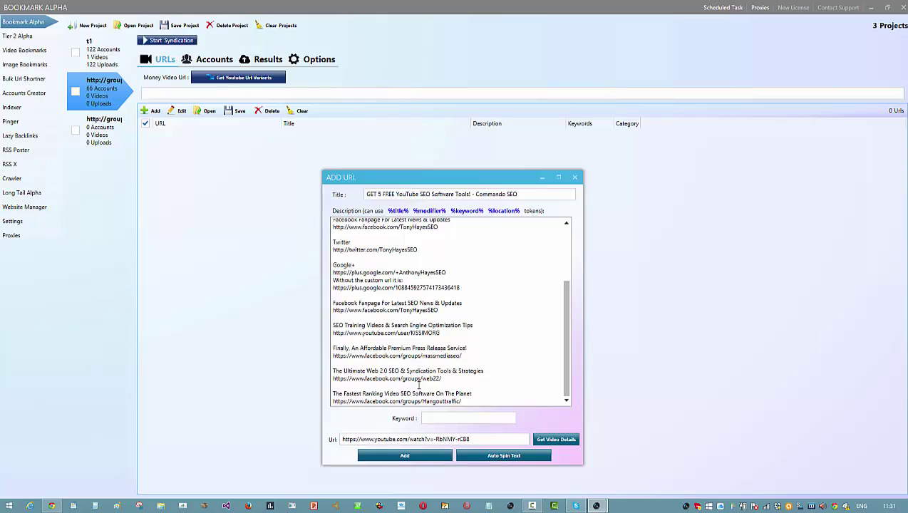
scroll(464, 245, up, 4)
Insert the %modifier%, %keyword% and %location% tokens on a new line below the free-seo-tools link in the description
click(550, 230)
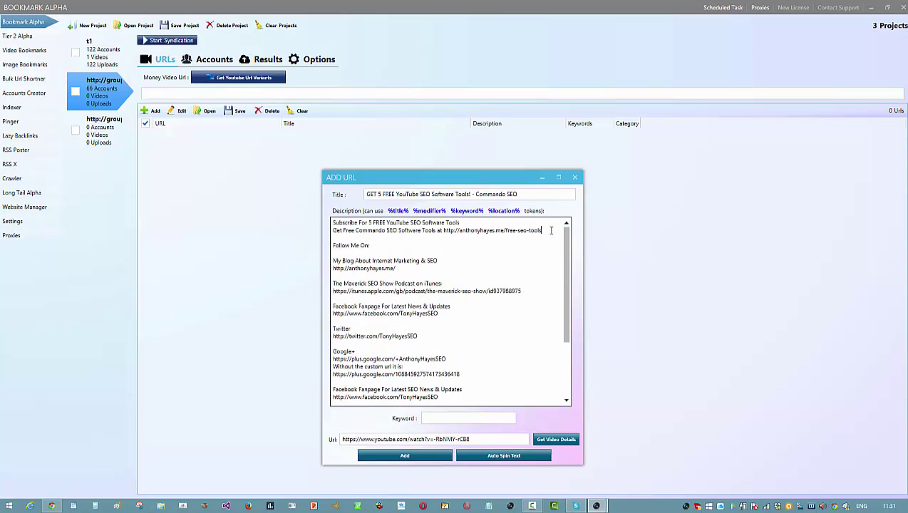
key(Return)
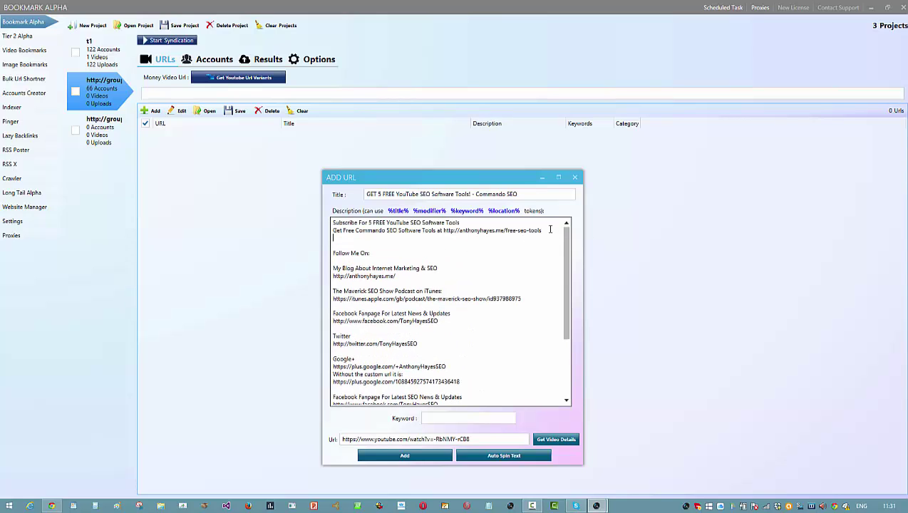
click(429, 211)
click(463, 211)
click(501, 210)
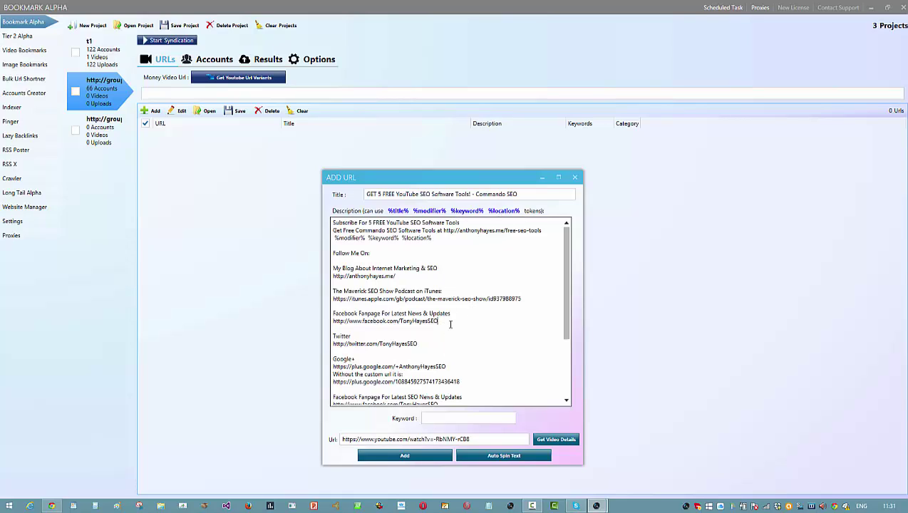
Insert the %title% and %keyword% tokens below the first Facebook fanpage link, and close the URL entry without adding it
key(Return)
key(Return)
click(398, 211)
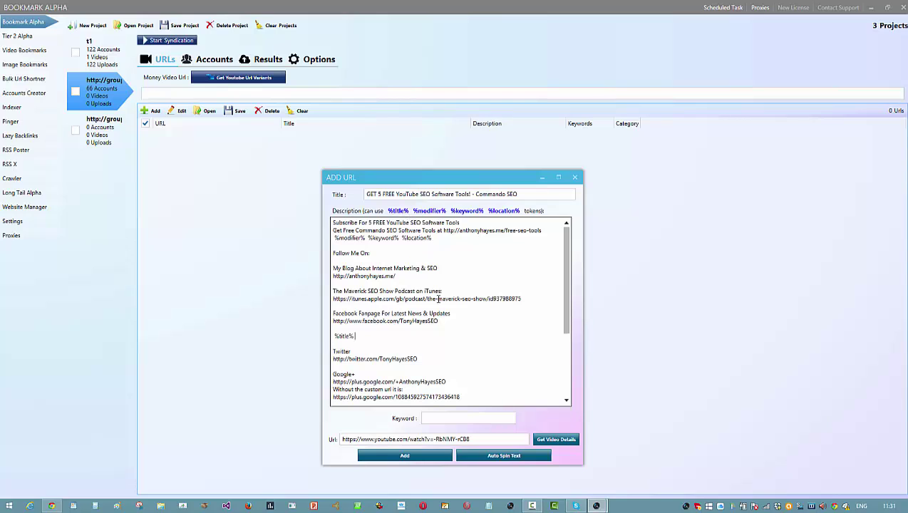
click(467, 211)
scroll(499, 325, down, 5)
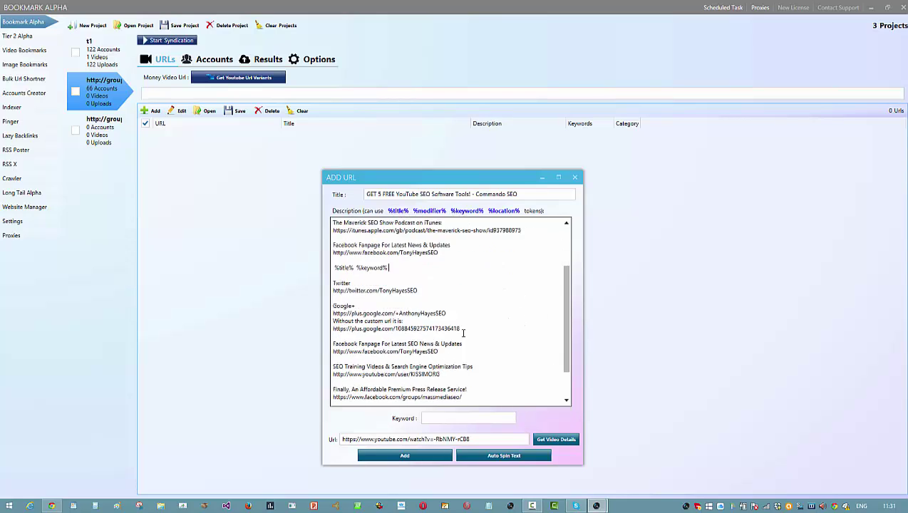
scroll(470, 343, up, 5)
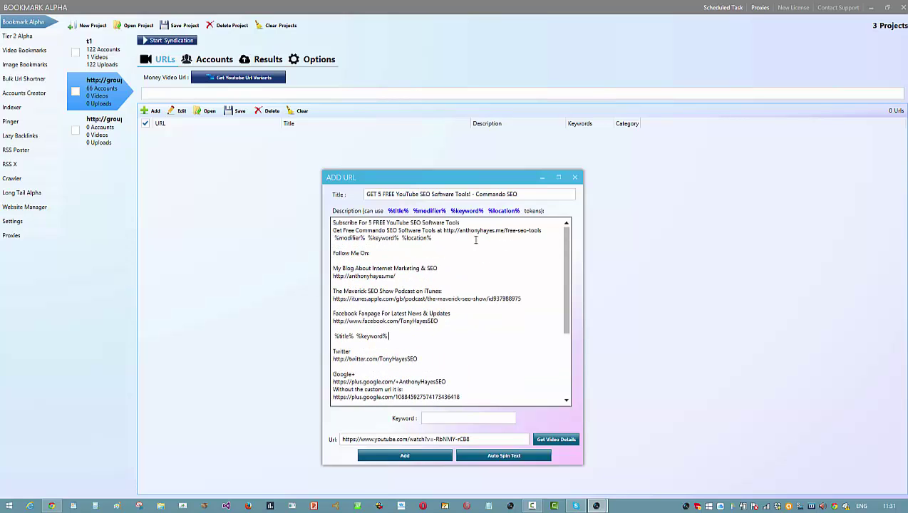
click(575, 178)
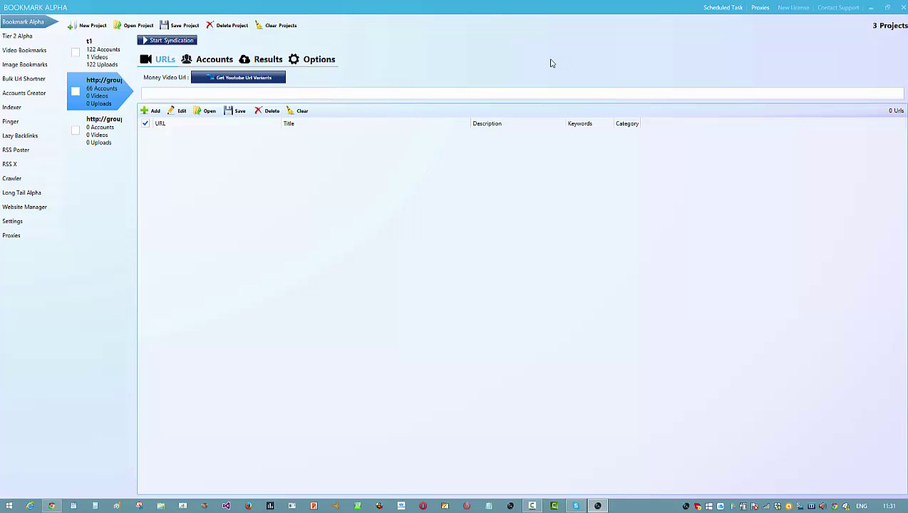
click(170, 43)
Examine the text spinner, captcha solving and indexer API key settings
click(33, 226)
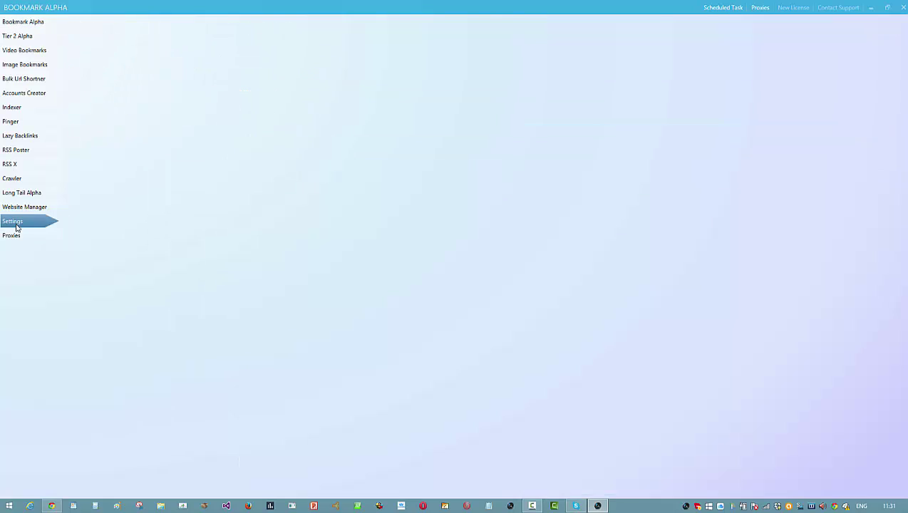
click(154, 26)
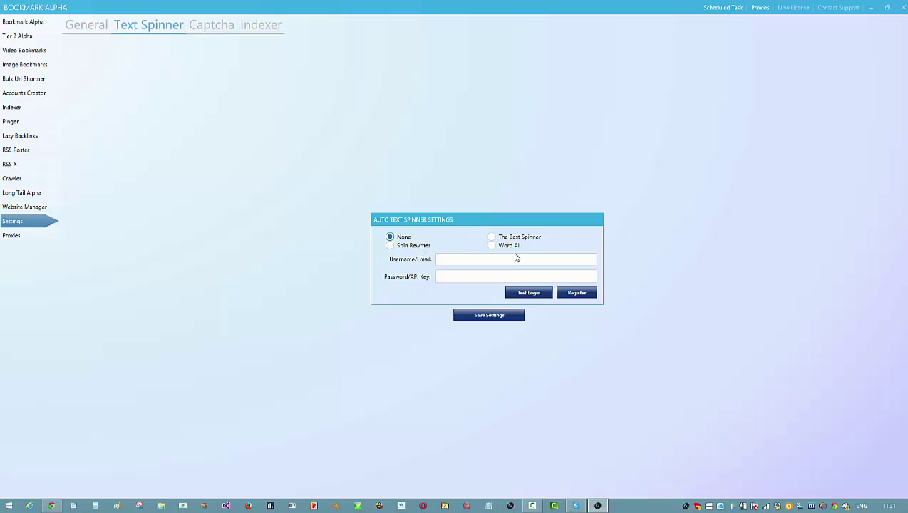
click(211, 26)
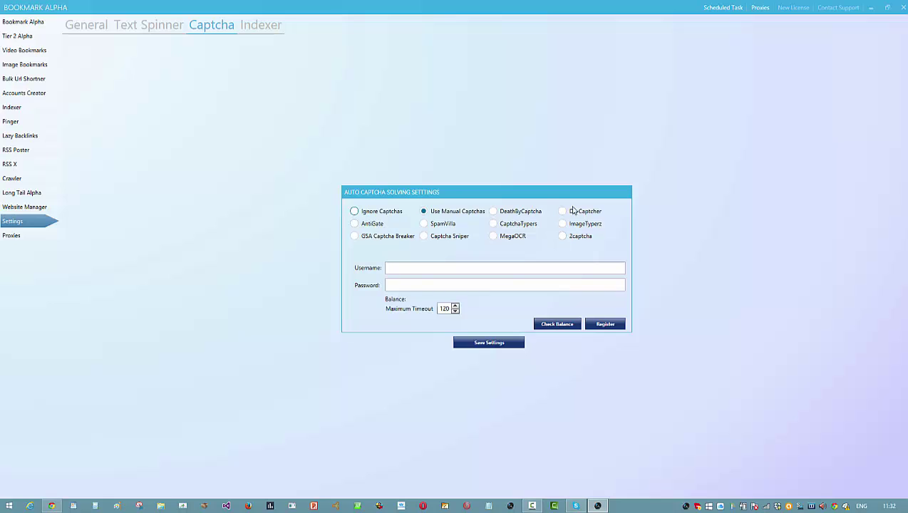
click(275, 25)
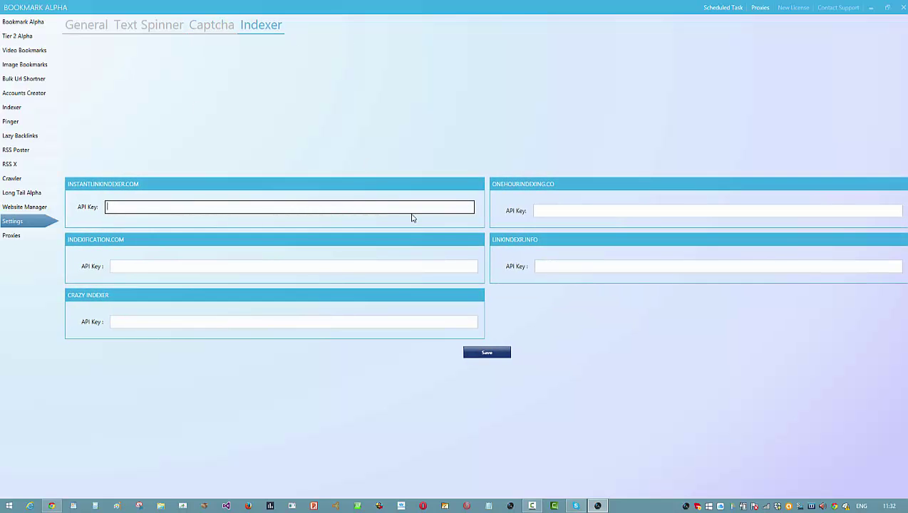
click(306, 266)
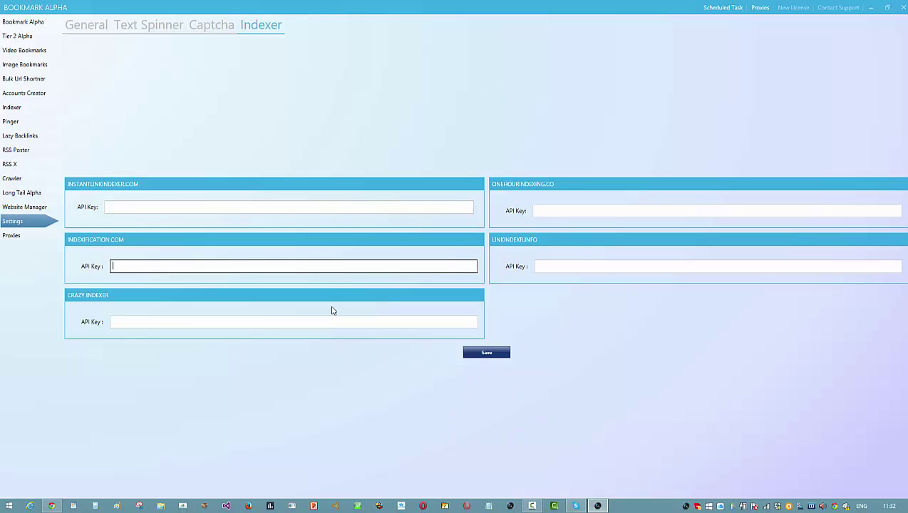
Import the accounts of all profiles into the t1 project in Tier 2 Alpha
click(36, 37)
click(91, 64)
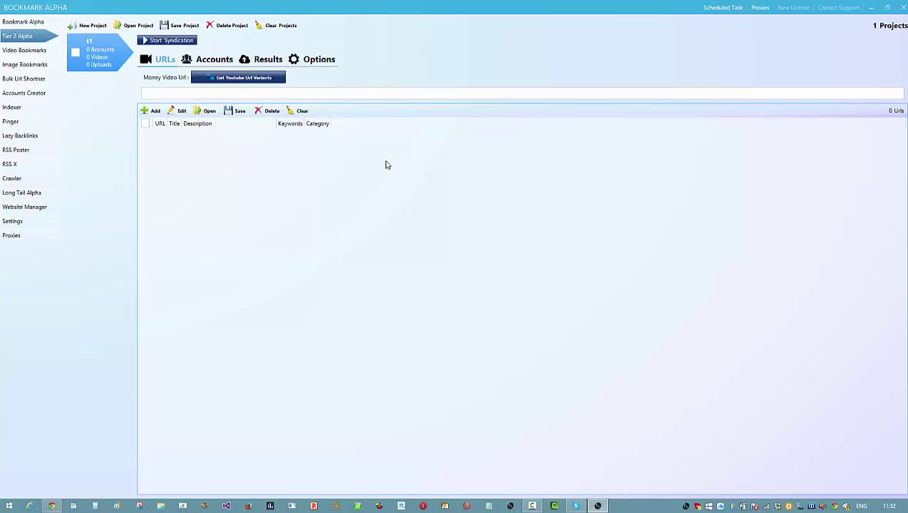
click(194, 60)
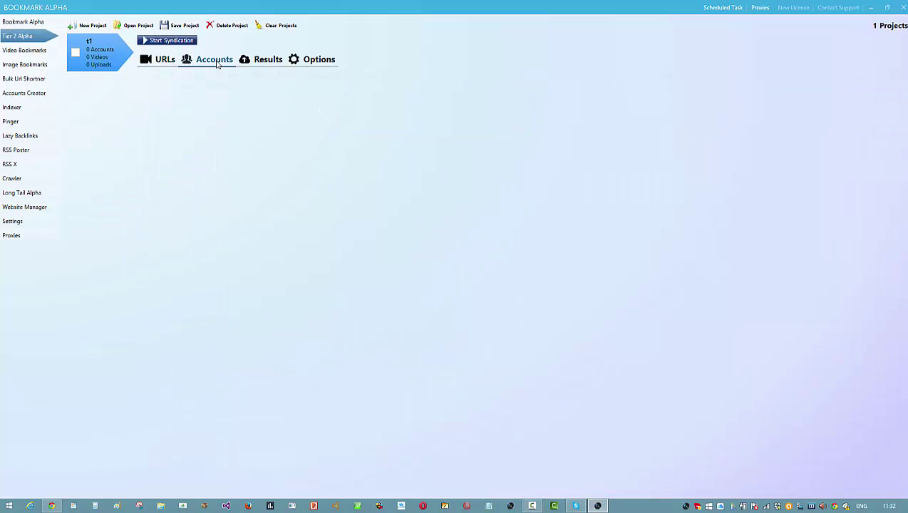
click(218, 74)
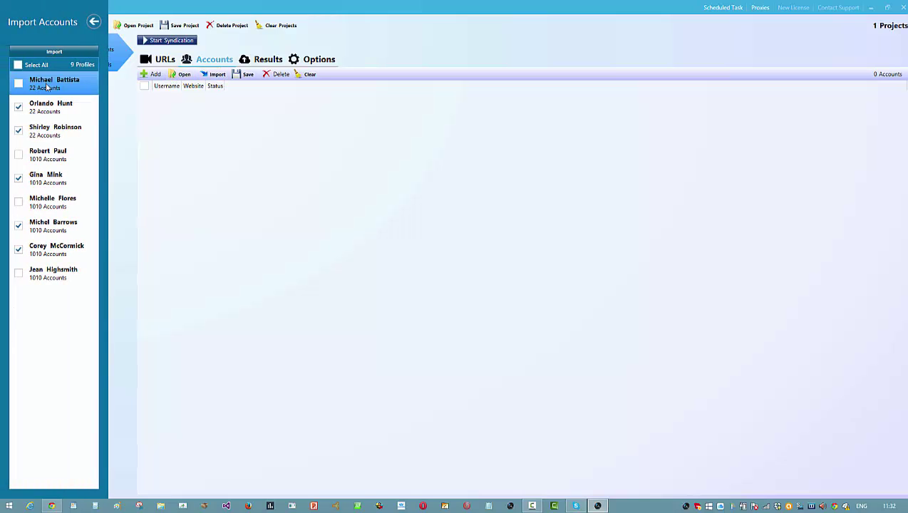
click(19, 83)
click(18, 65)
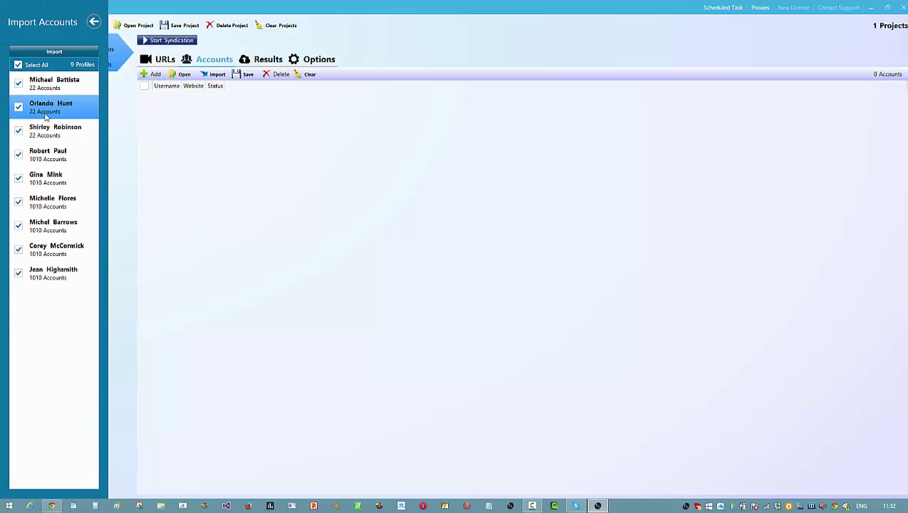
click(70, 54)
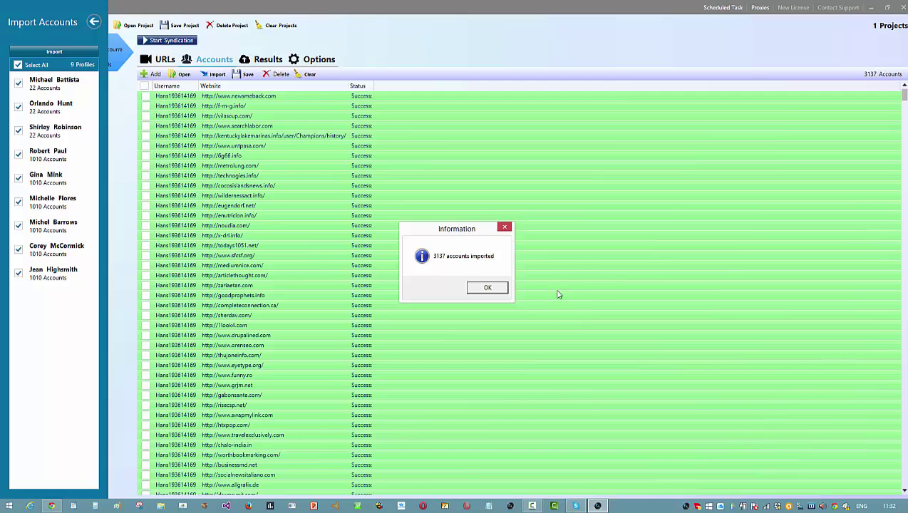
click(488, 287)
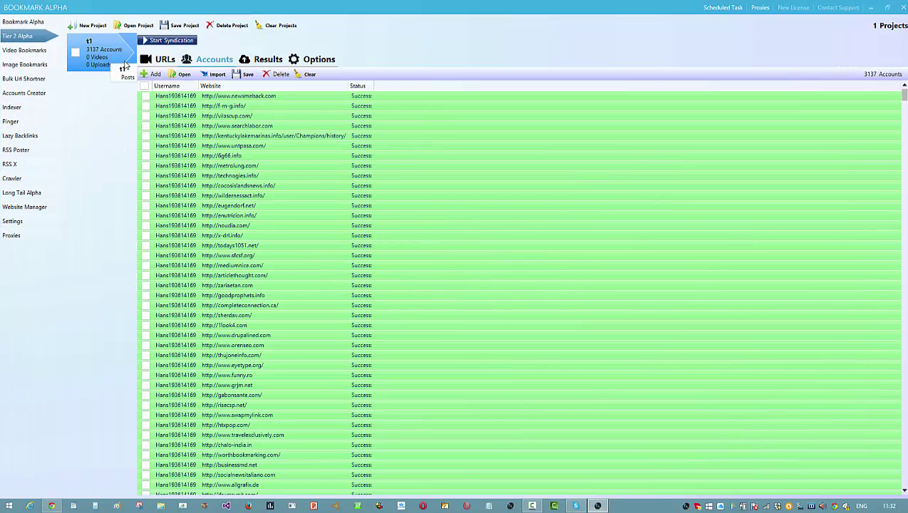
Open the Tier 2 t1 project's options and check its scheduling settings, leaving scheduling switched off
click(315, 61)
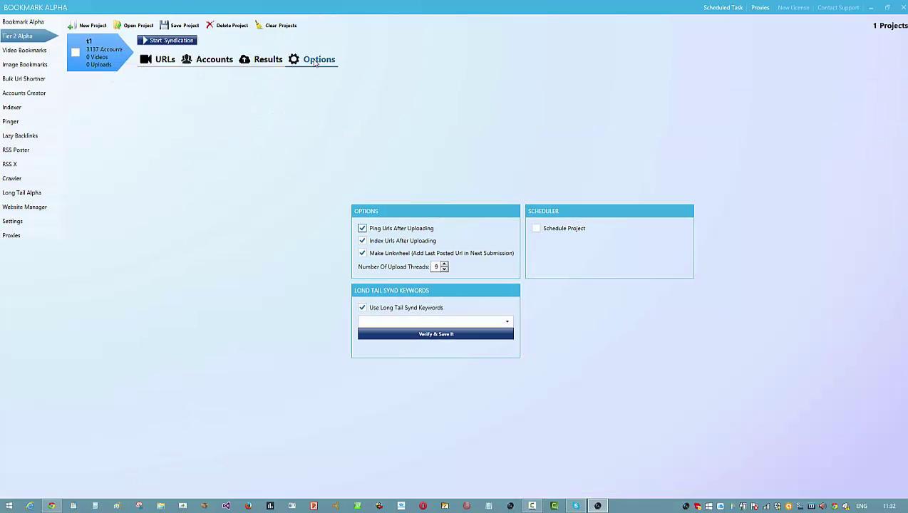
click(536, 228)
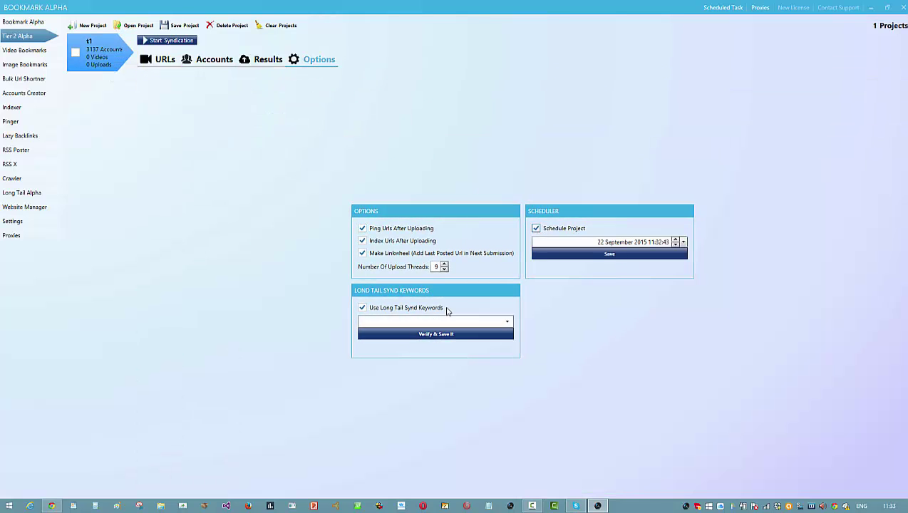
click(537, 230)
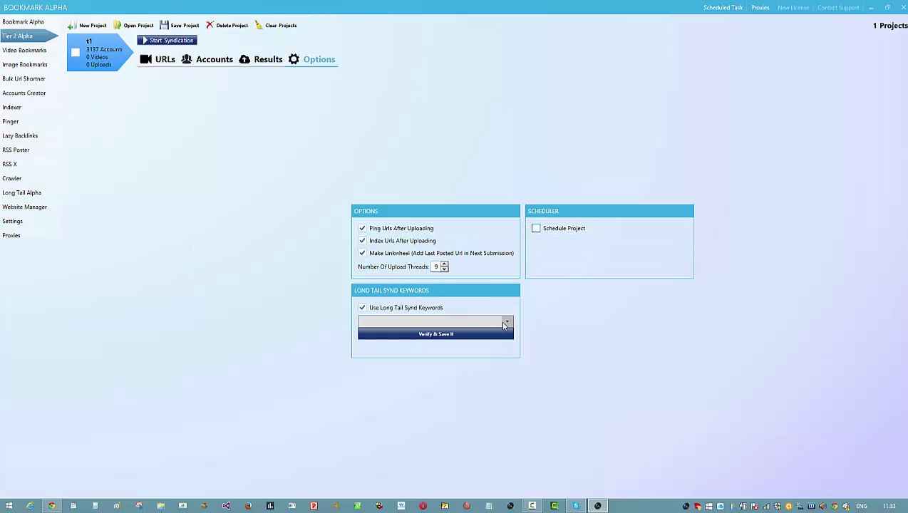
Set the long tail synd keywords of the Tier 2 t1 project to "long tail VSA strategy" and save the setting
click(470, 322)
click(385, 345)
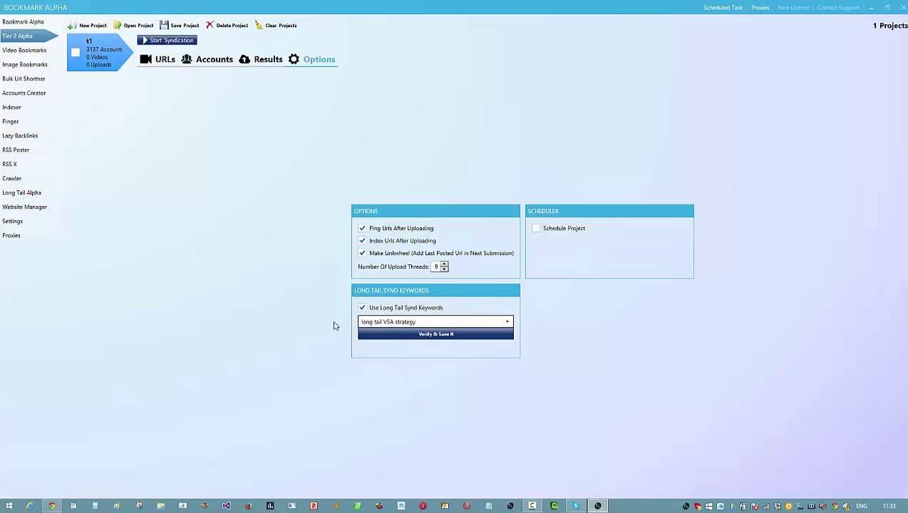
click(458, 336)
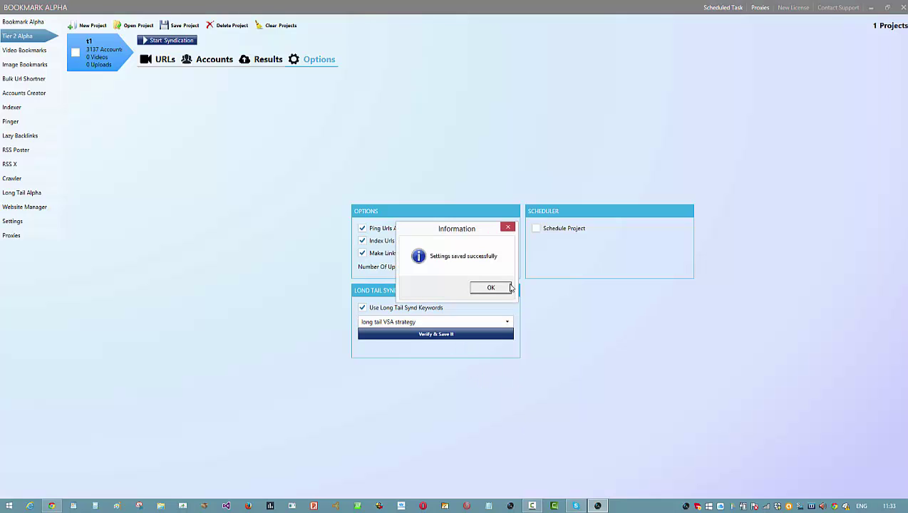
click(490, 287)
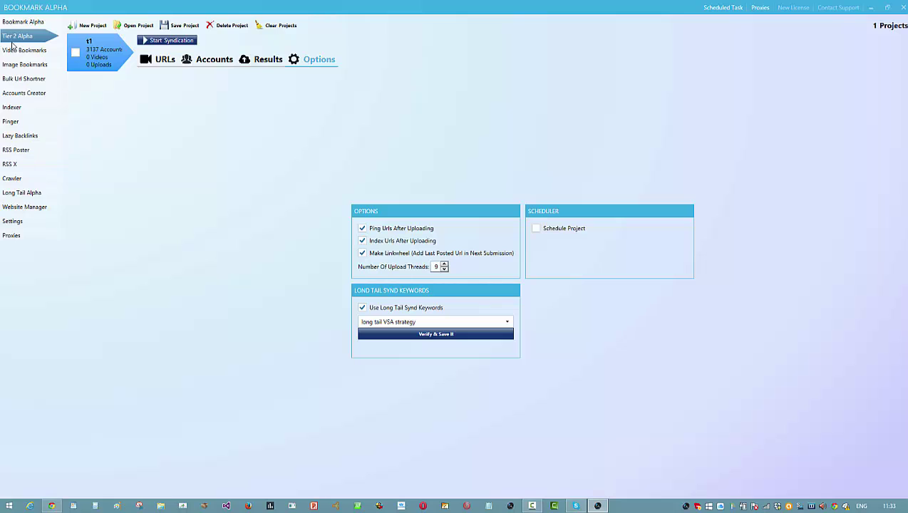
Open the Bulk Url Shortner and start shortening the t1 project's YouTube link without proxies
click(34, 79)
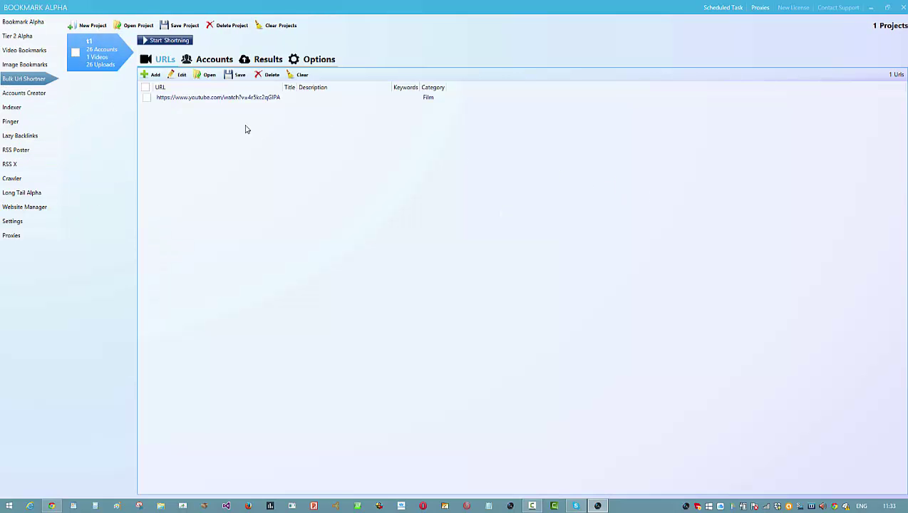
click(177, 41)
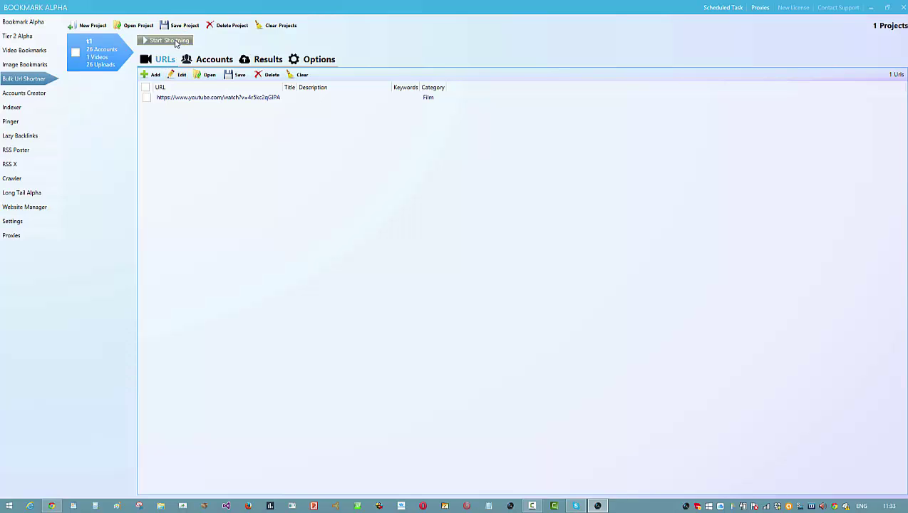
click(504, 290)
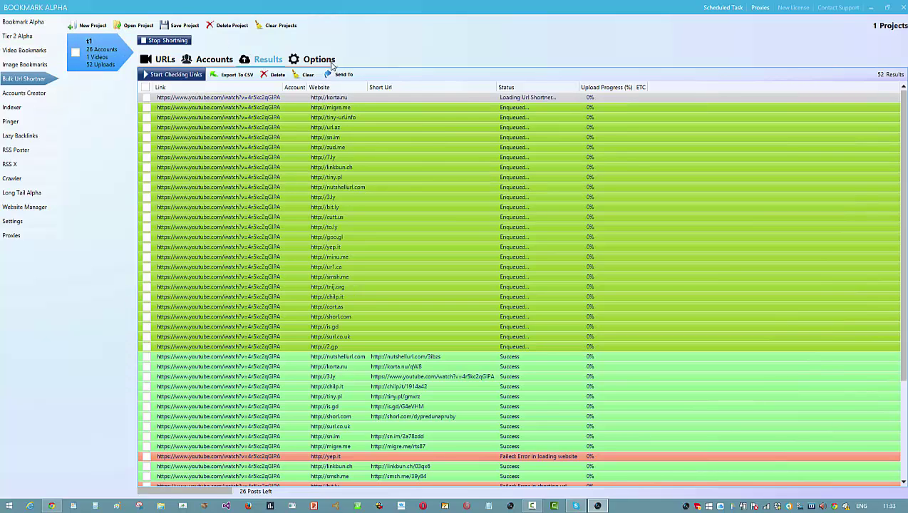
Open a new URL entry for t1 and copy the "GET 5 FREE YouTube SEO Software Tools!" video's link from the YouTube channel in Chrome
click(163, 60)
click(152, 75)
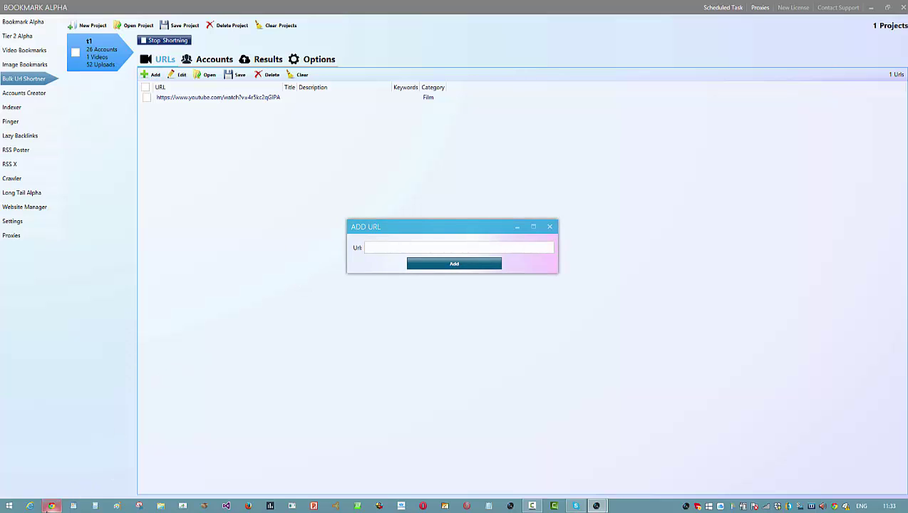
click(52, 505)
right_click(573, 127)
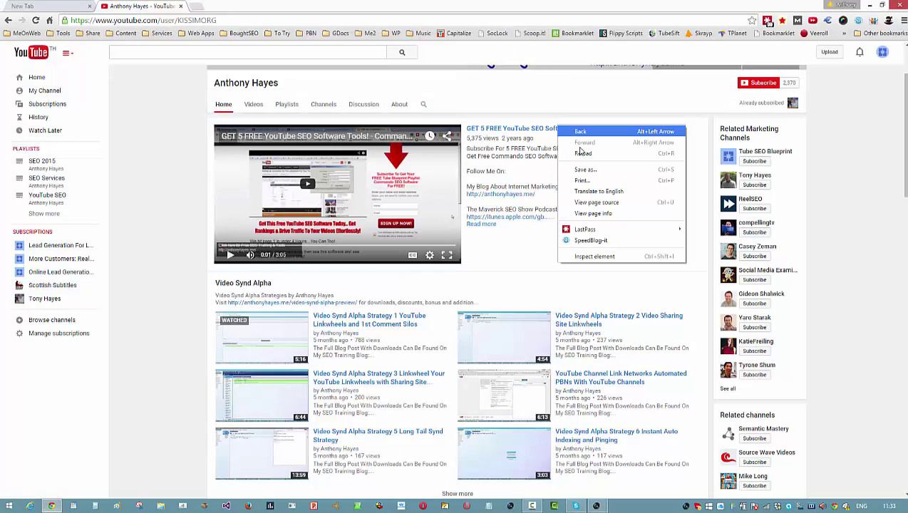
right_click(544, 126)
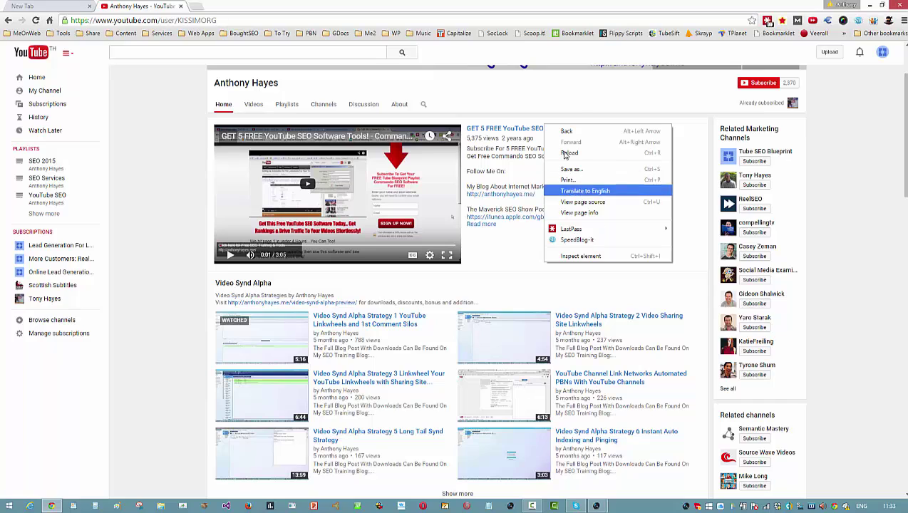
click(573, 104)
right_click(566, 132)
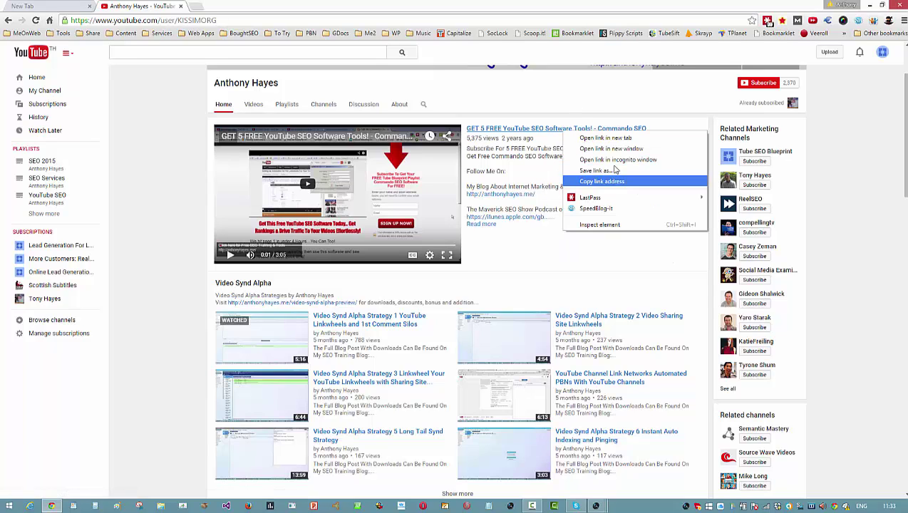
click(599, 182)
click(868, 6)
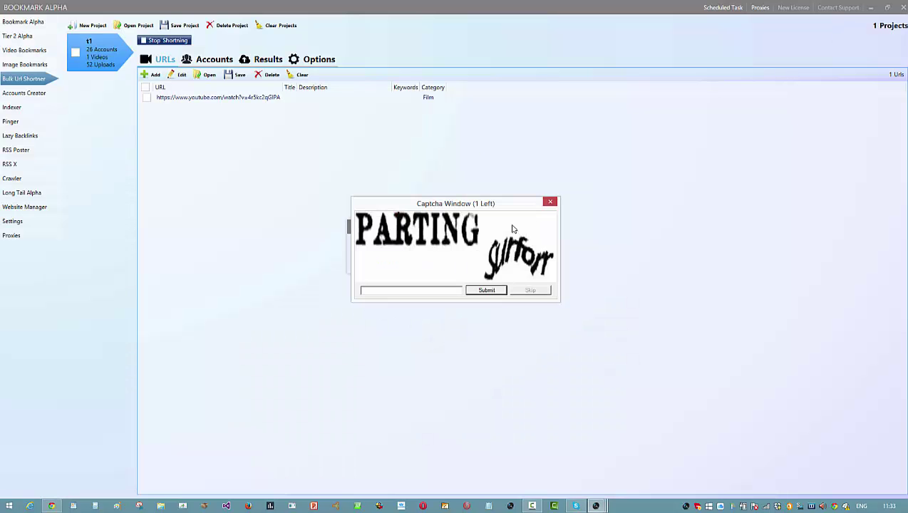
Dismiss the captcha request and add the copied YouTube video link to the t1 project's URLs
click(551, 203)
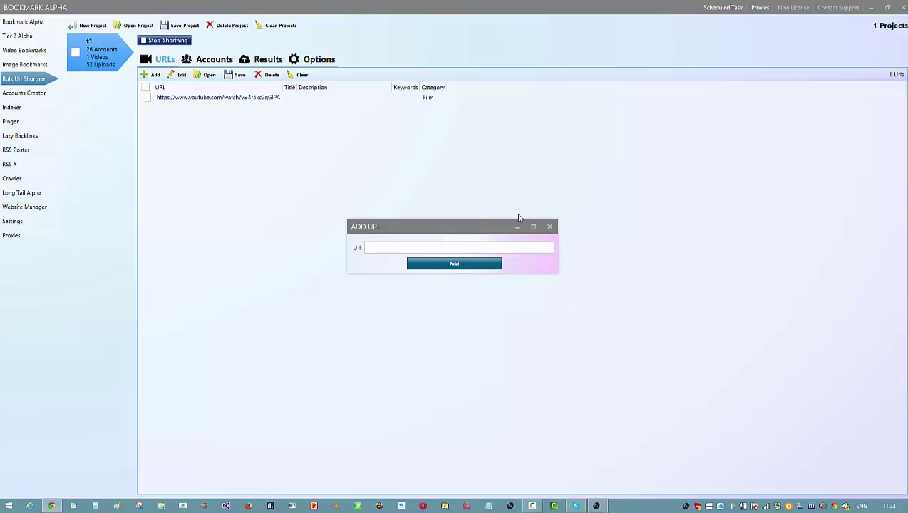
click(415, 248)
right_click(413, 248)
click(450, 285)
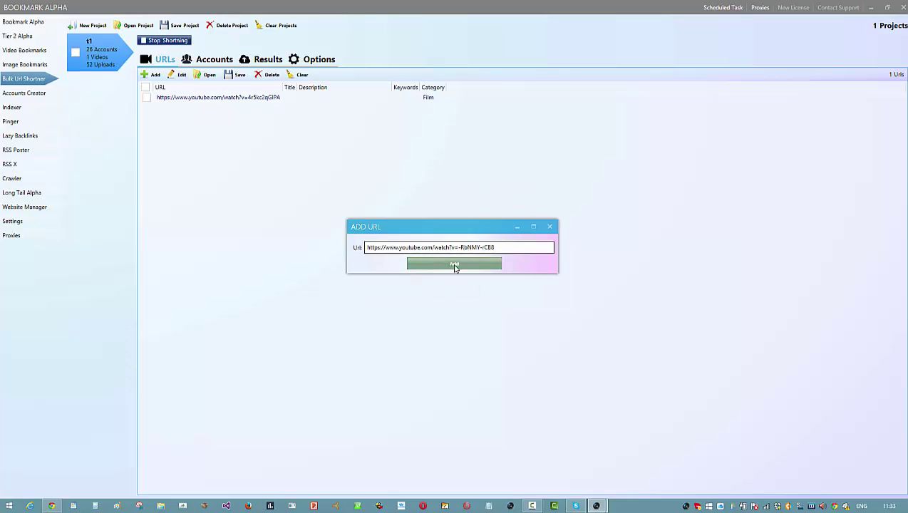
click(454, 266)
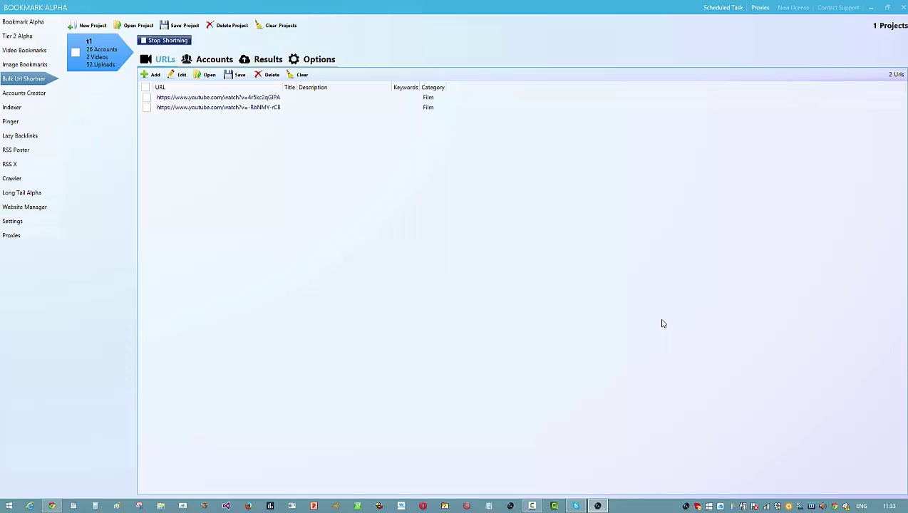
Stop the running shortening job and restart it without proxies, with only the newly added YouTube URL selected
click(165, 41)
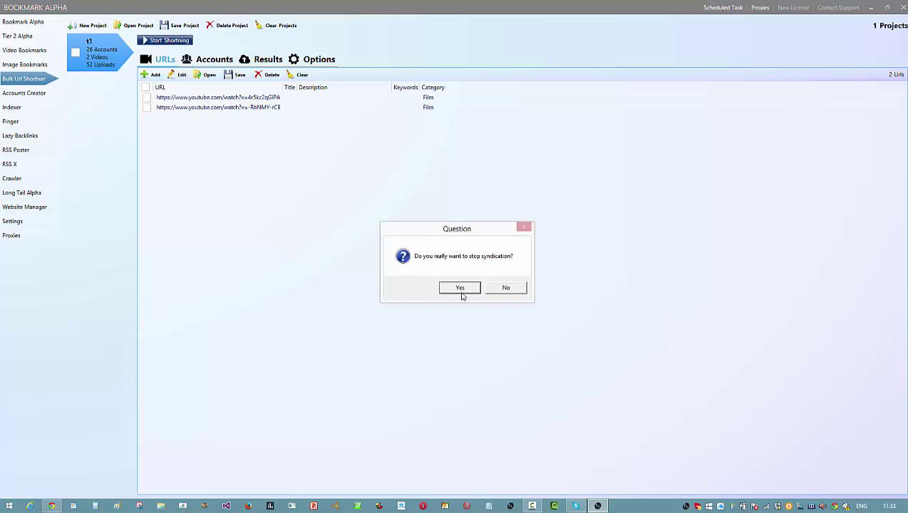
click(460, 291)
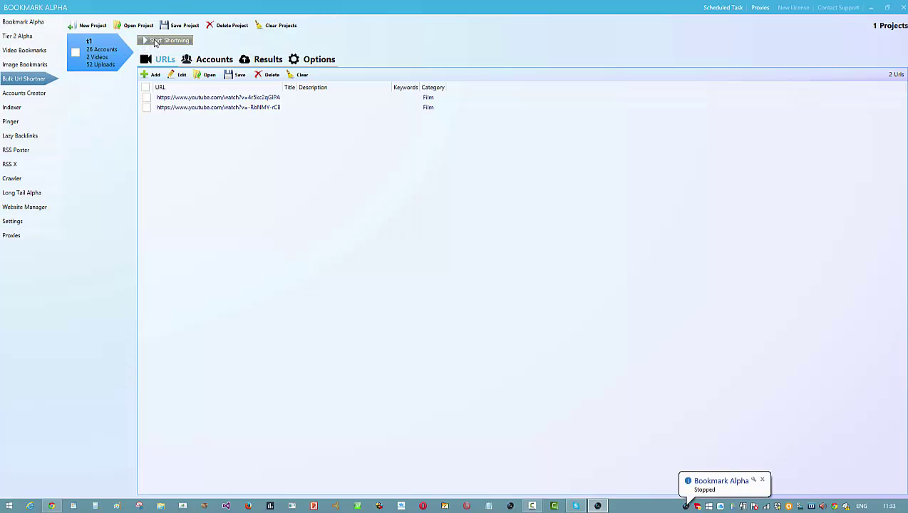
click(146, 107)
click(169, 42)
click(501, 290)
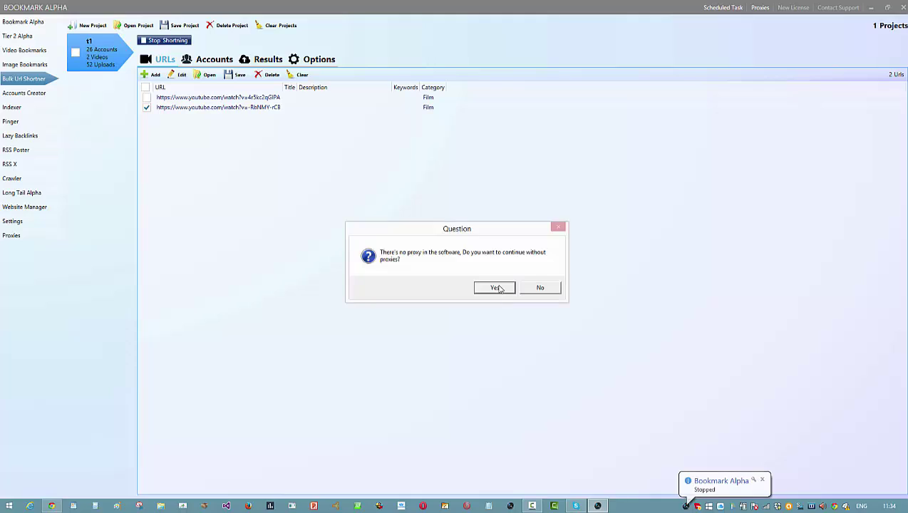
click(499, 288)
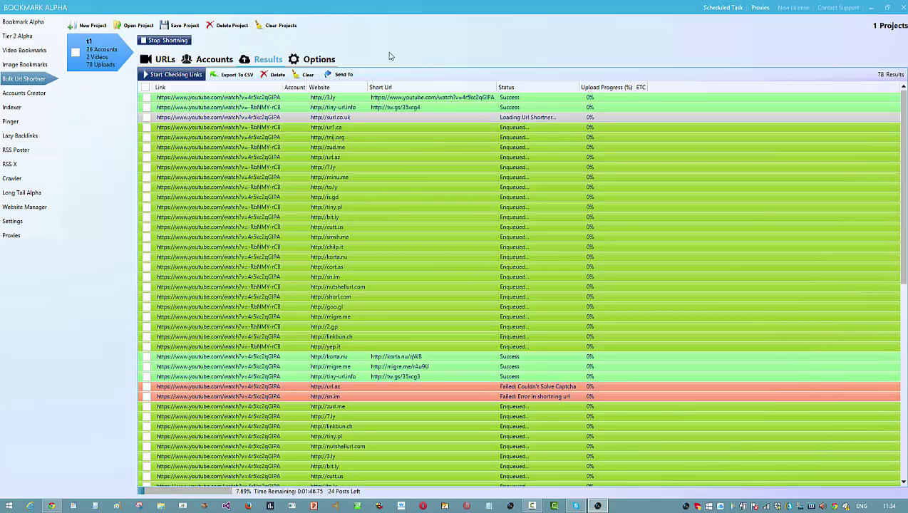
Check where the shortened links can be sent, and dismiss the captcha request without solving it
click(342, 75)
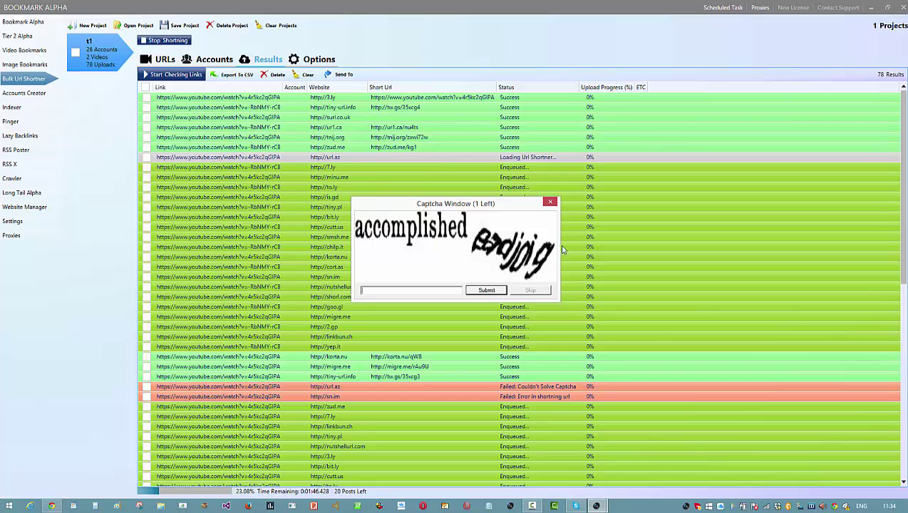
click(550, 201)
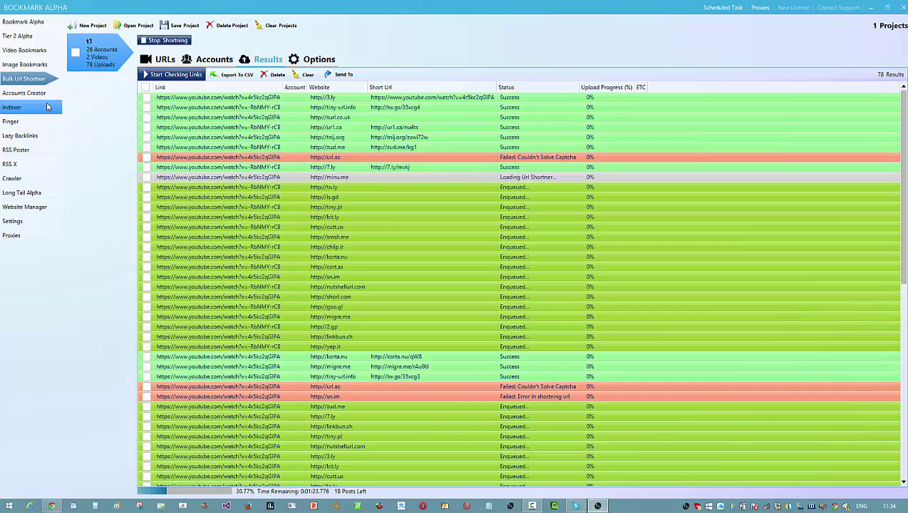
Look through the Accounts Creator, Indexer and Pinger sections, and return to the Bookmark Alpha projects
click(22, 93)
click(20, 109)
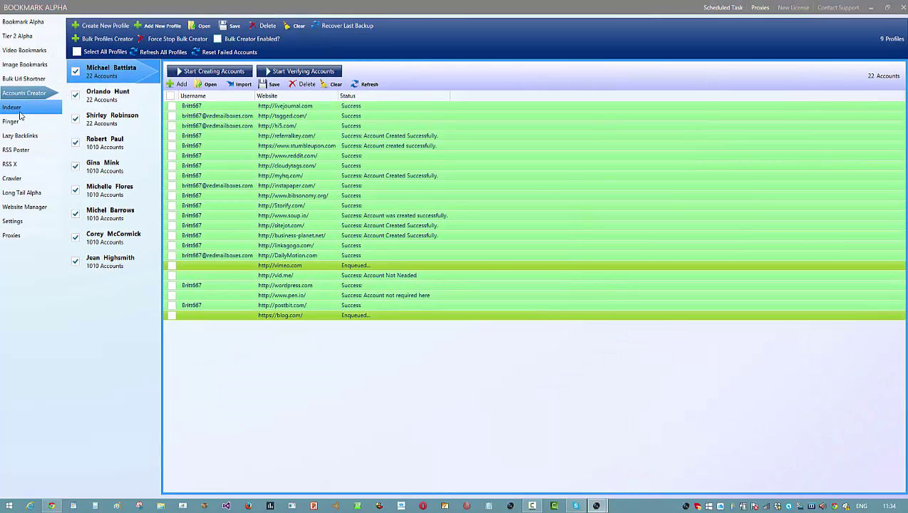
click(21, 122)
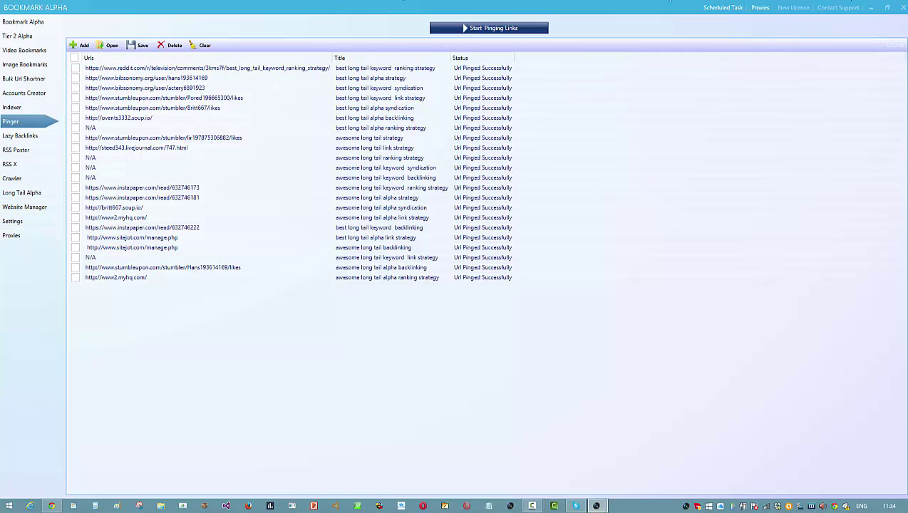
click(28, 22)
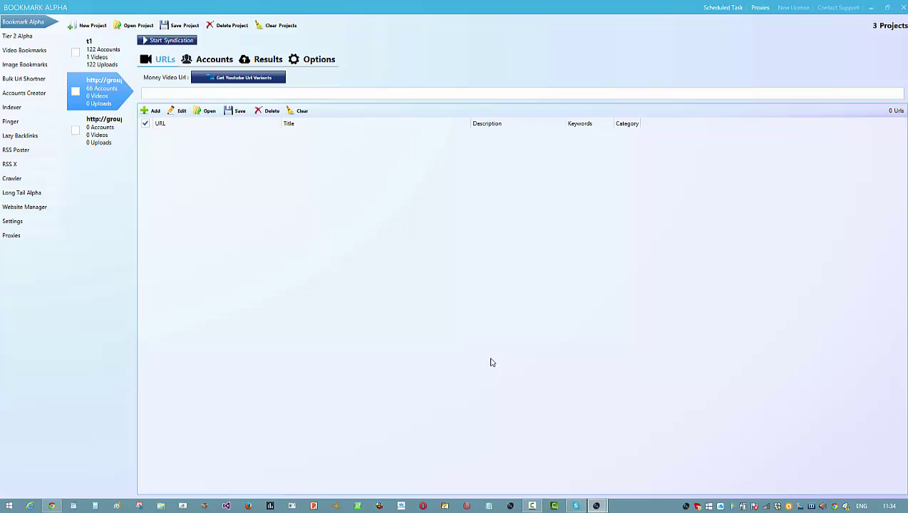